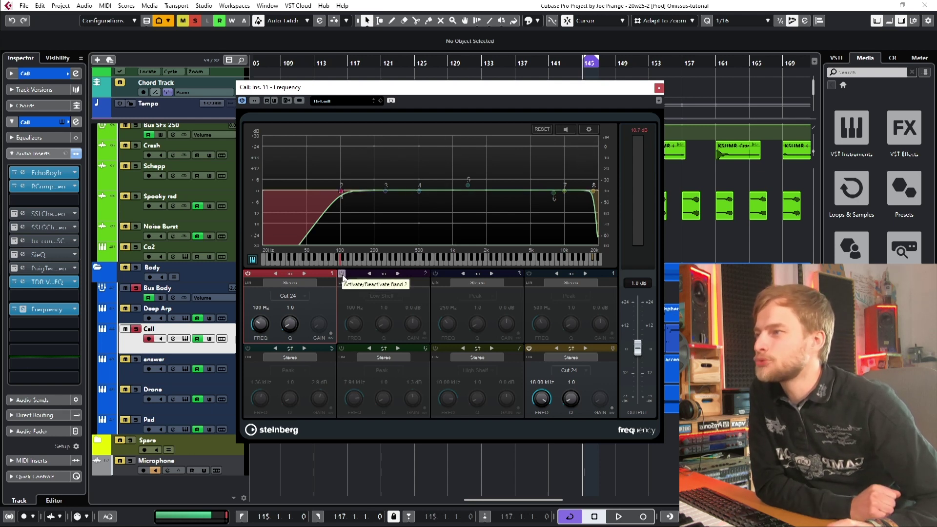
Set a peak boost of about 4 dB near 544 Hz on band 3 of the Call track's Frequency EQ and close it.
left_click_drag(385, 190, 422, 166)
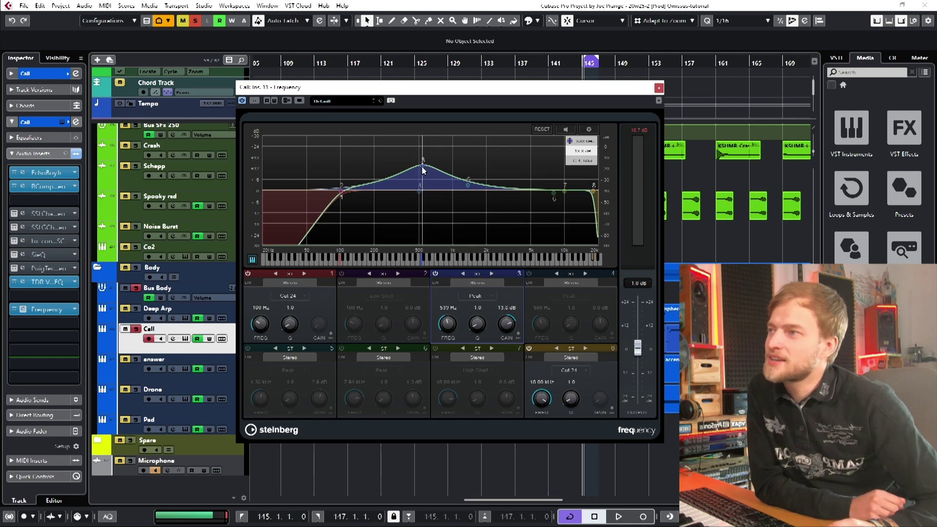
mouse_move(423, 169)
left_mouse_down()
mouse_move(422, 205)
mouse_move(423, 186)
left_mouse_up()
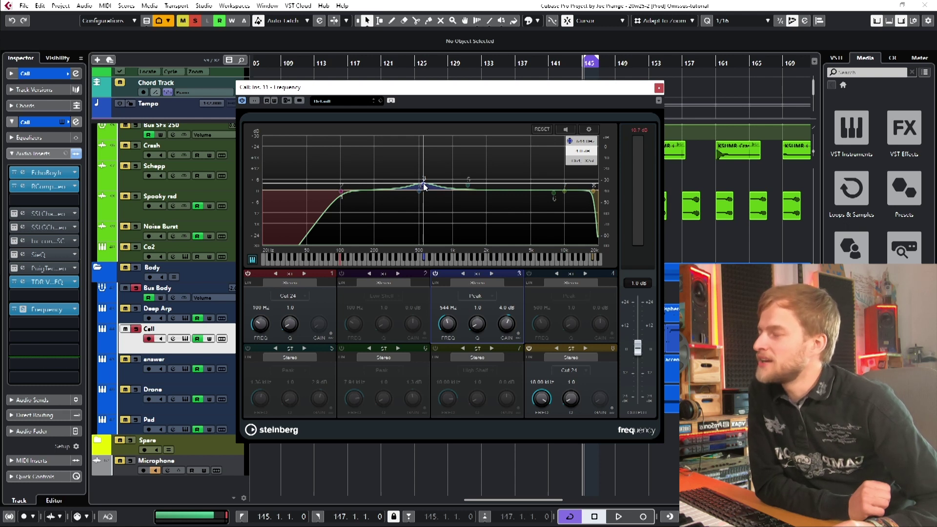
key("ctrl+w")
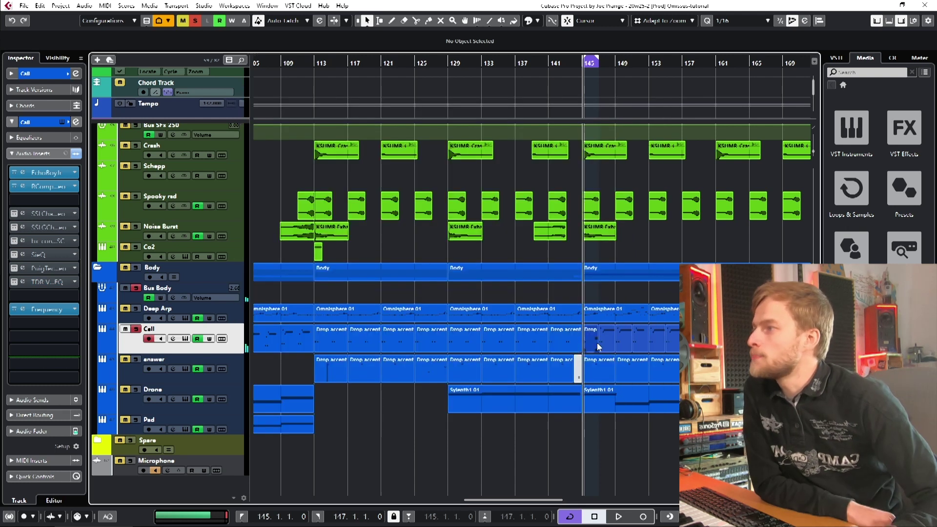
Open the Call track's SSL E-Channel and G-Channel inserts side by side for comparison and close the G-Channel.
left_click(23, 217)
left_click_drag(229, 96, 364, 105)
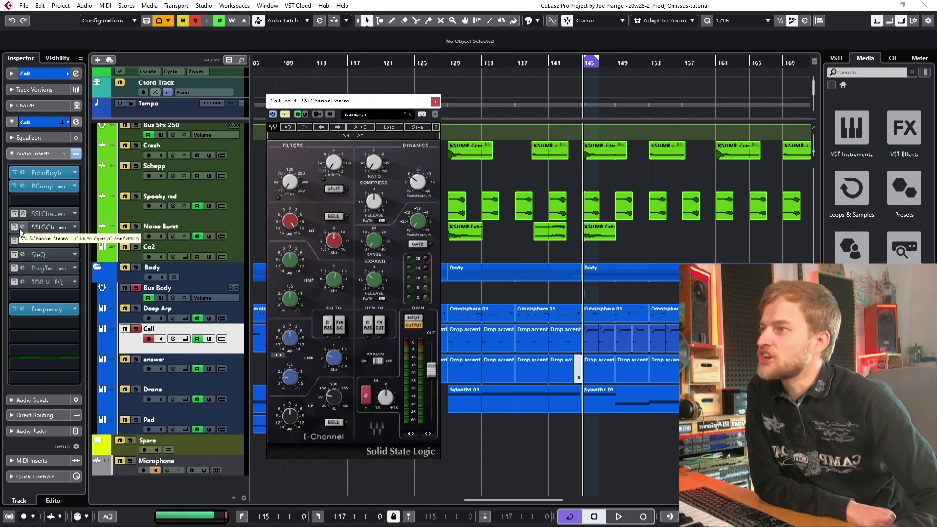
left_click(20, 228)
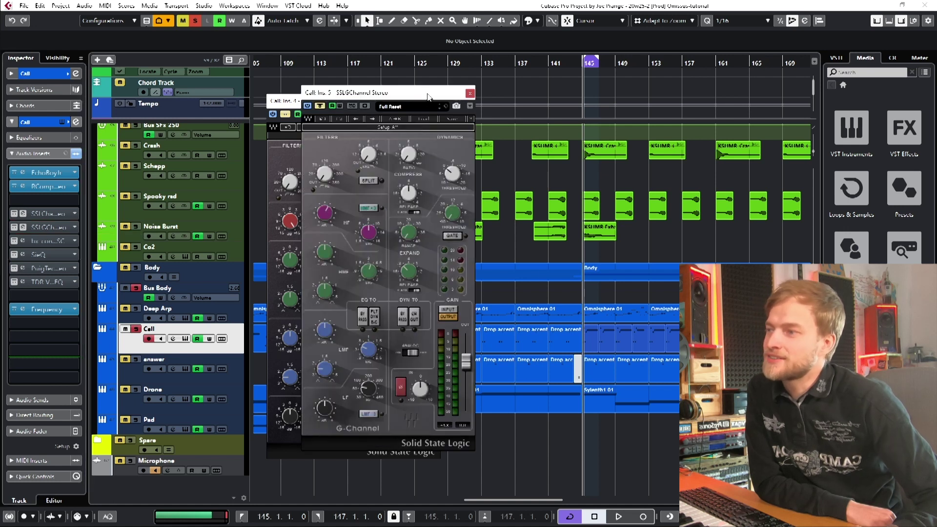
left_click_drag(428, 96, 581, 108)
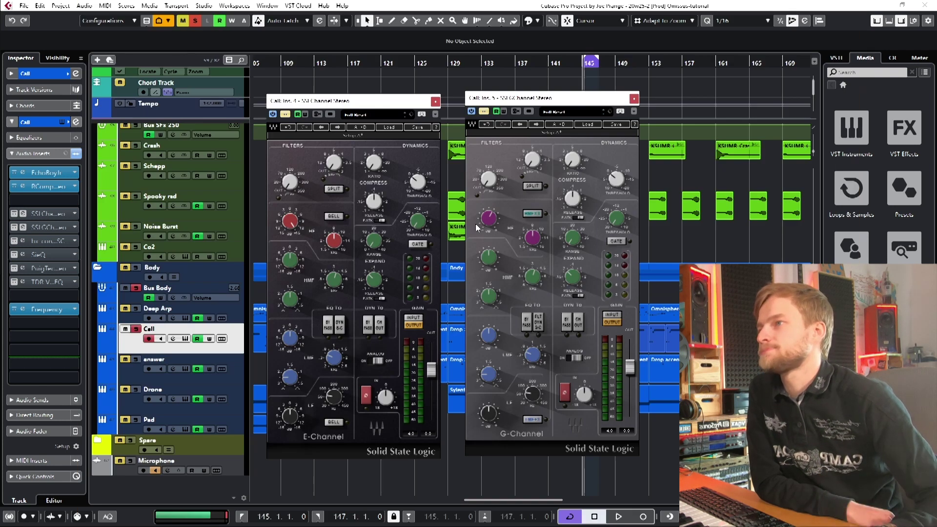
key("ctrl+w")
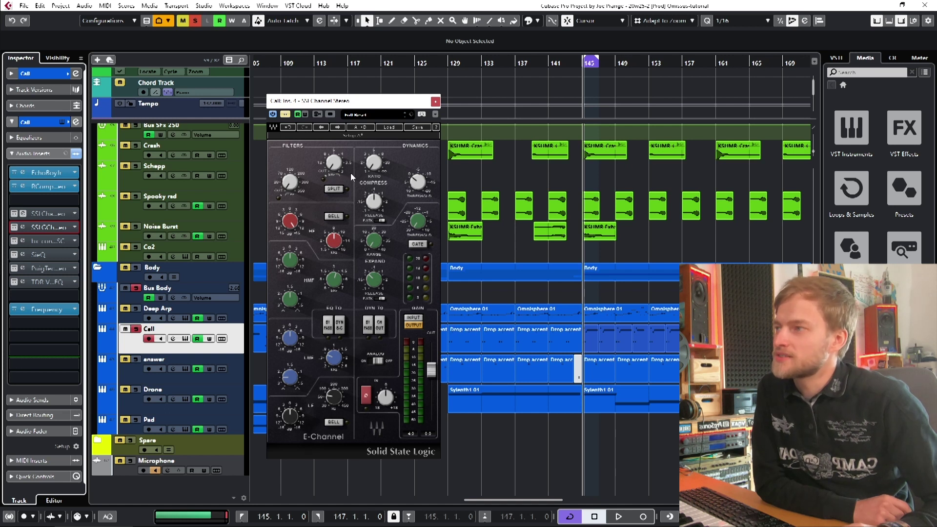
Try the high-pass filter of the activated E-Channel during looped playback.
mouse_move(292, 186)
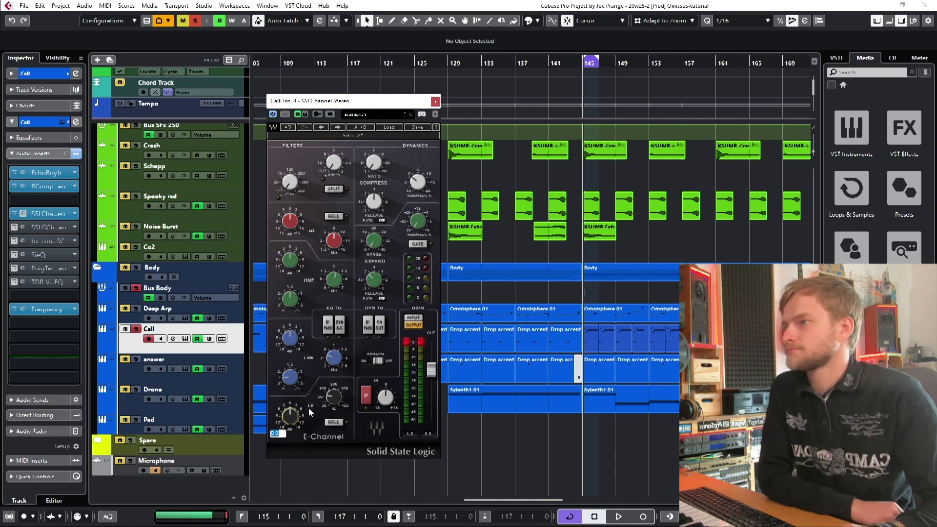
key("space")
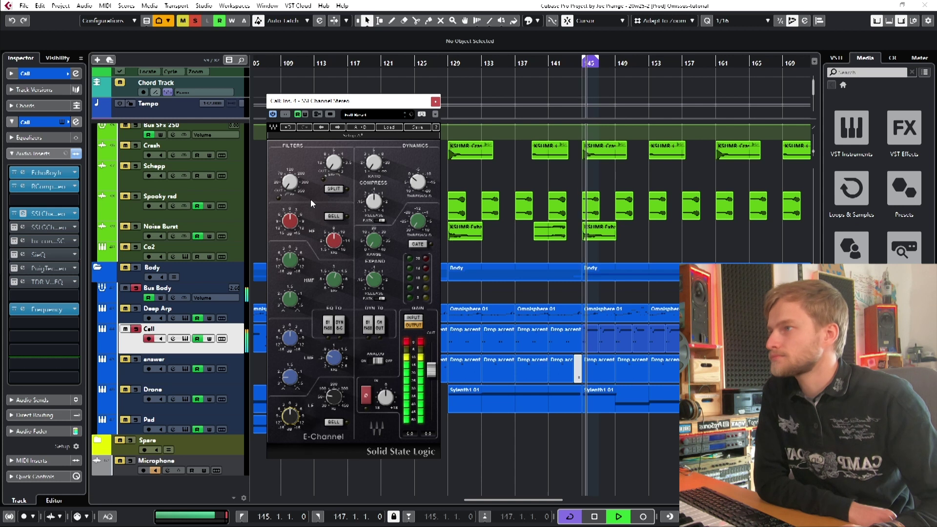
mouse_move(292, 184)
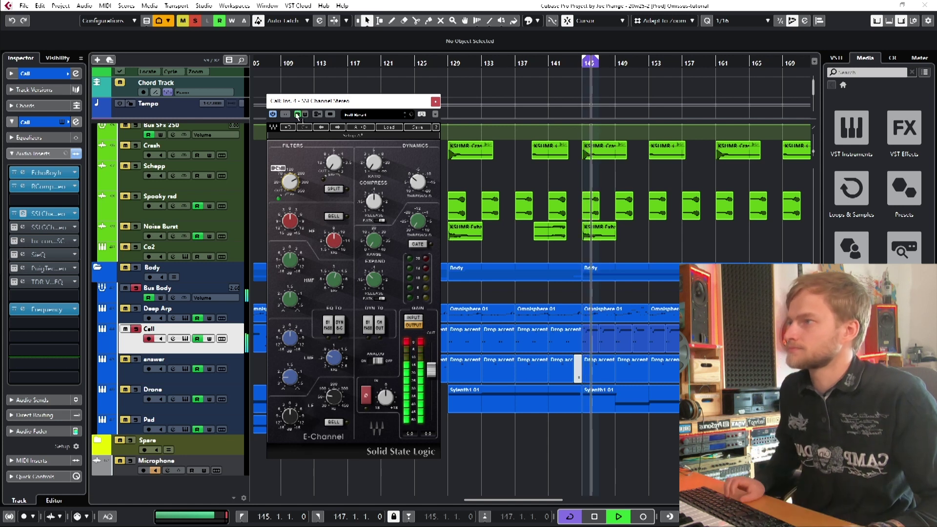
key("space")
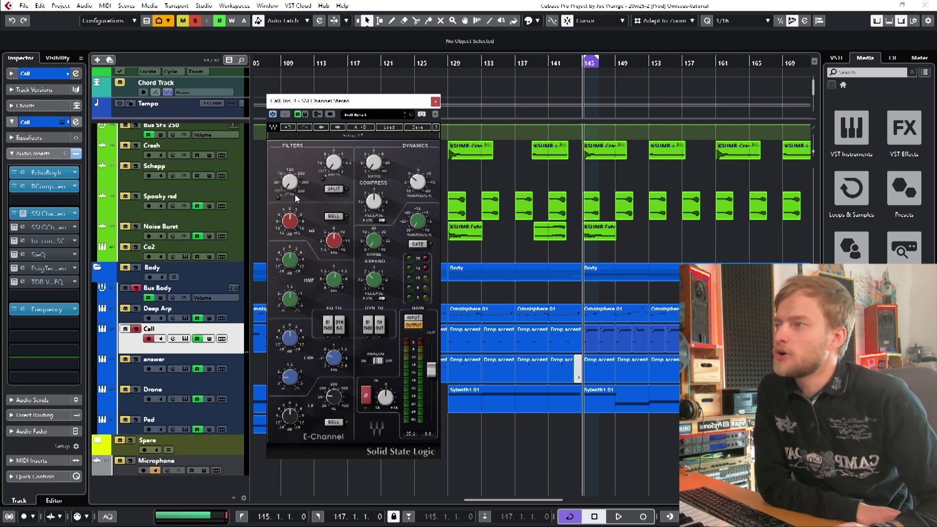
Try a low-frequency gain boost on the E-Channel during looped playback.
mouse_move(337, 355)
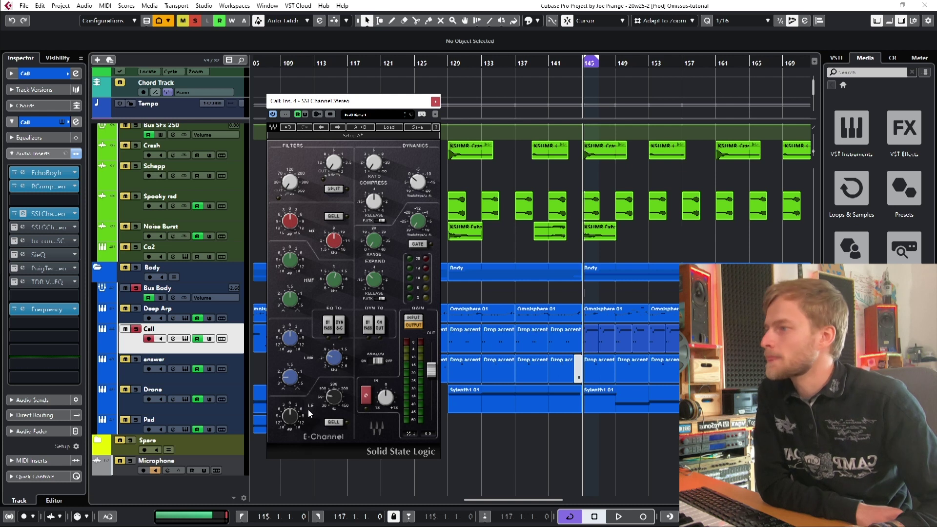
left_click(335, 400)
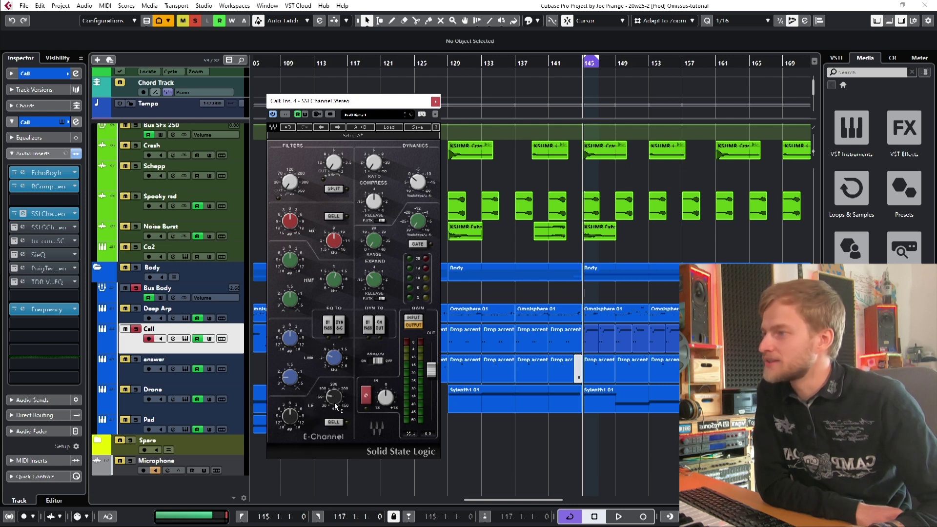
left_click(290, 420)
key("space")
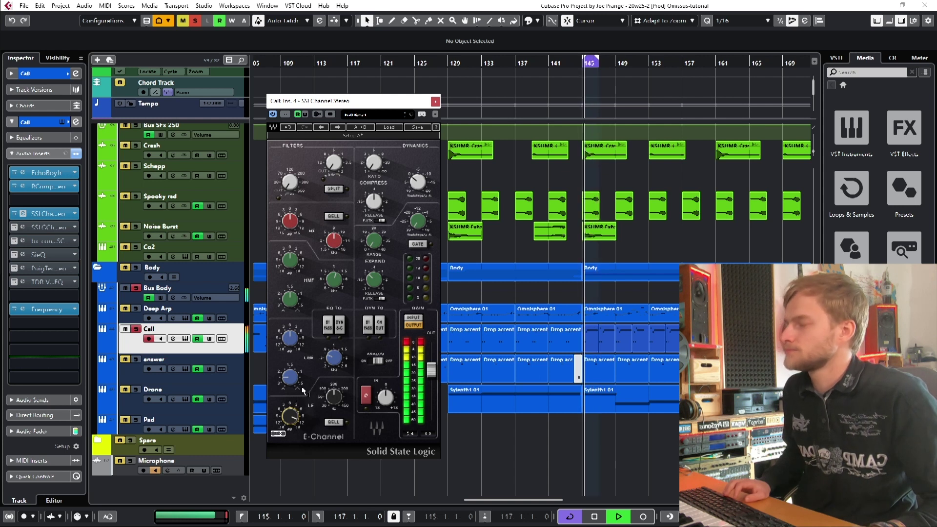
left_click(296, 423)
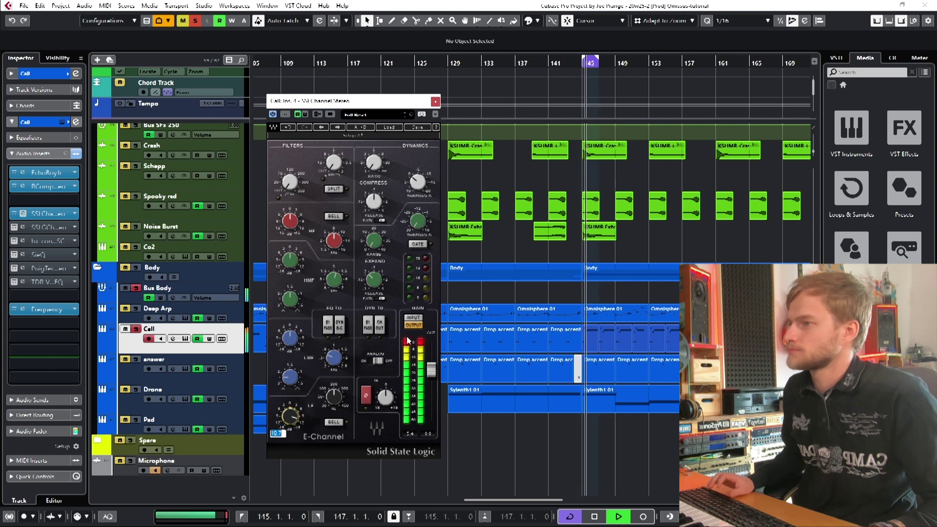
key("space")
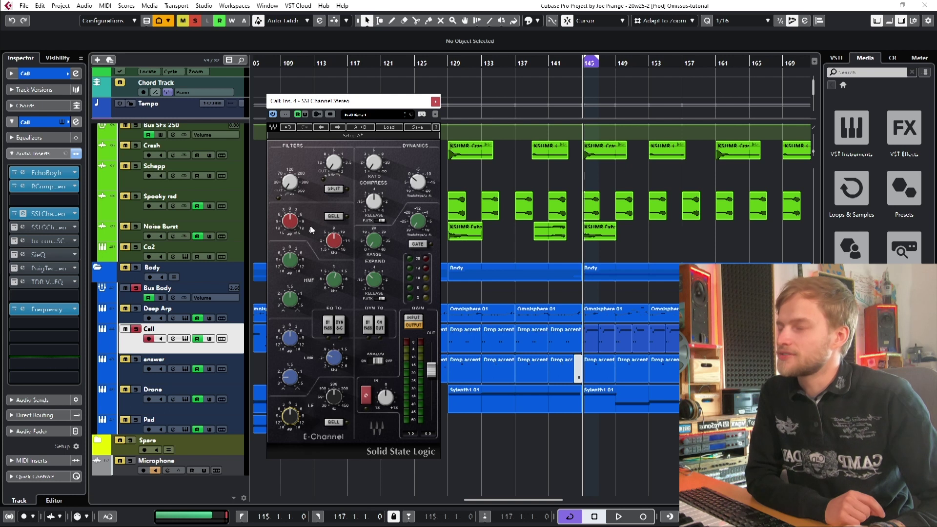
Boost the E-Channel's high-frequency gain while listening to looped playback.
key("space")
left_click(293, 214)
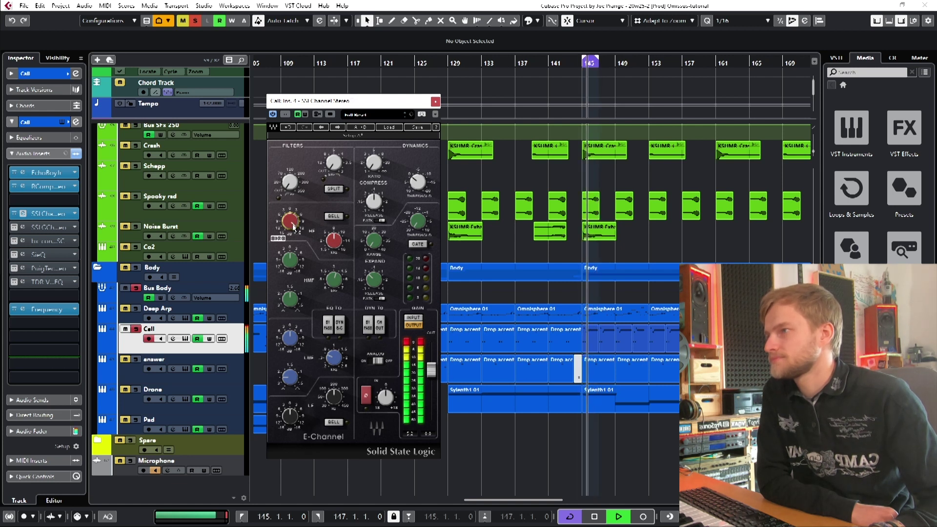
key("space")
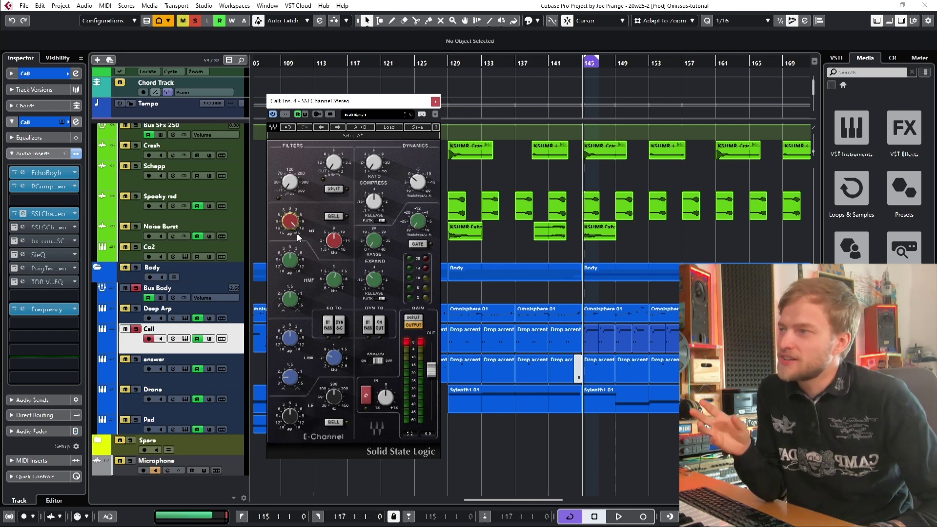
mouse_move(296, 230)
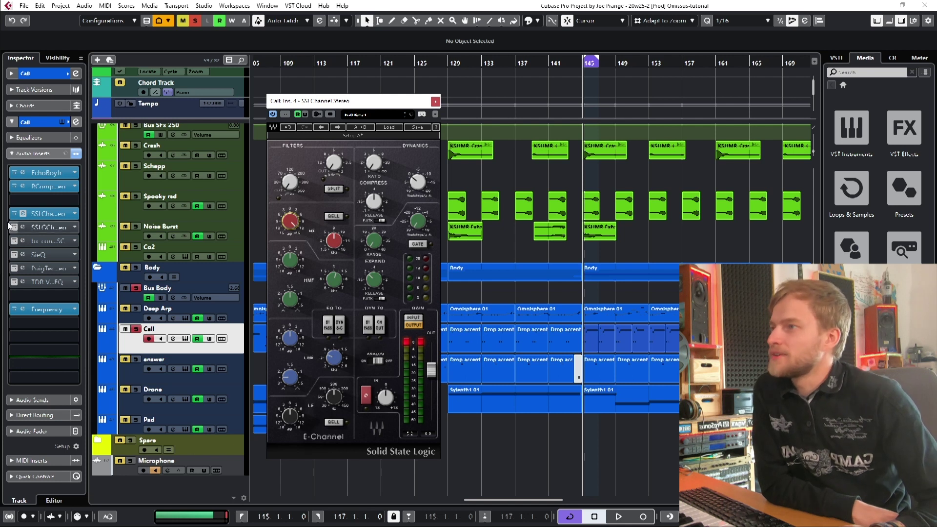
Activate the SSL G-Channel in place of the E-Channel and audition its EQ boosts during looped playback.
left_click(22, 228)
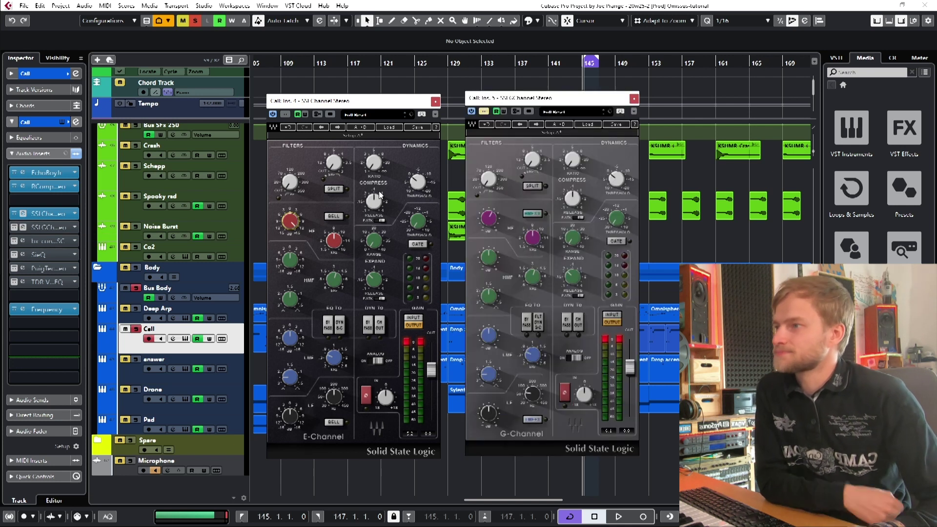
left_click(484, 112)
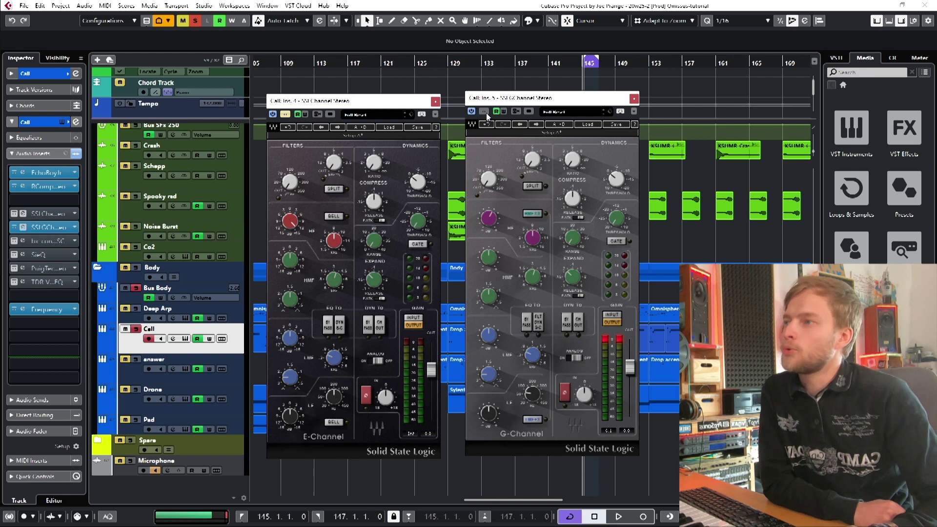
mouse_move(494, 186)
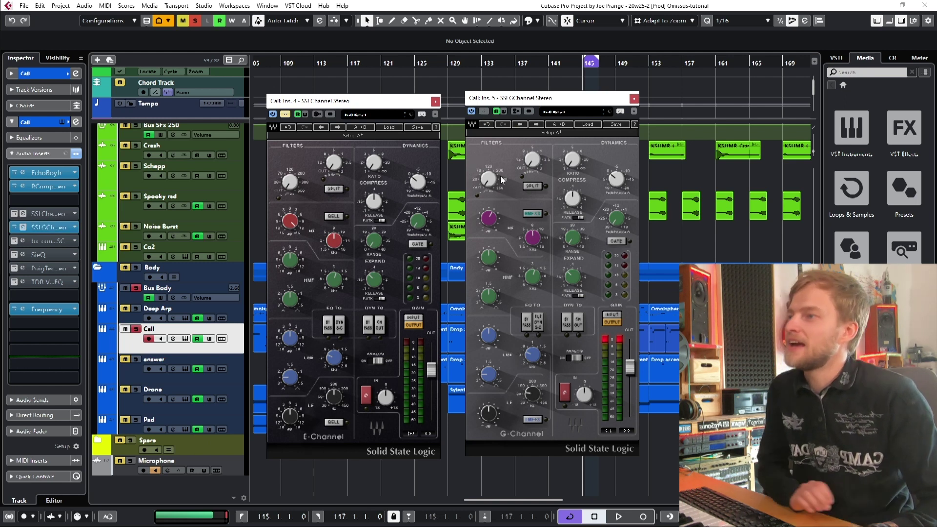
mouse_move(488, 220)
key("space")
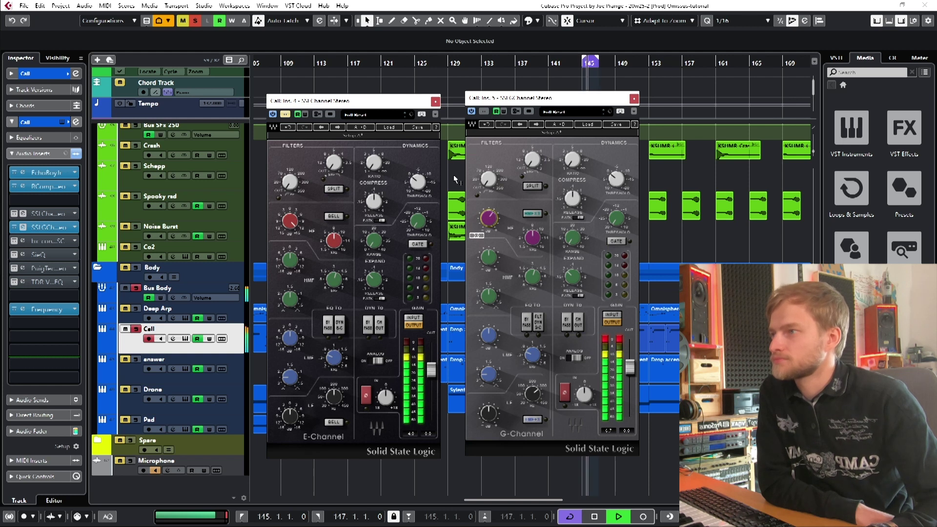
key("space")
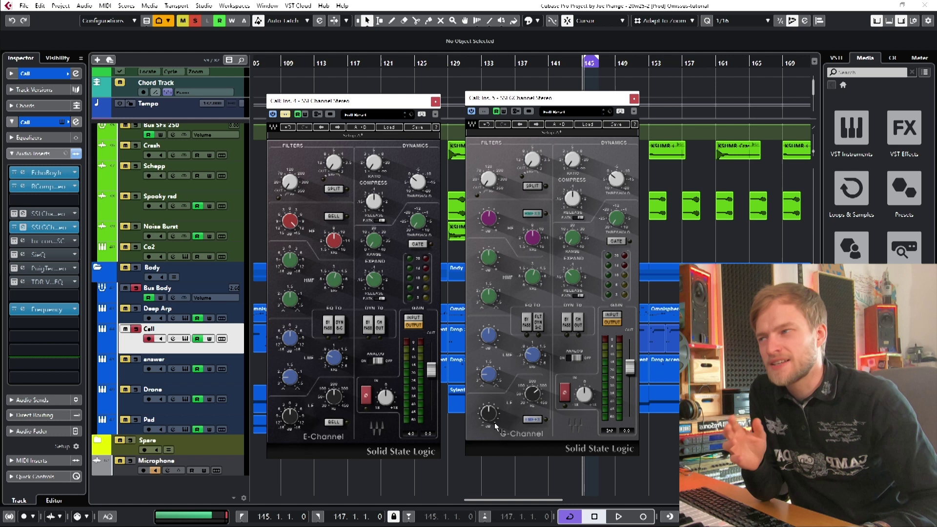
mouse_move(494, 422)
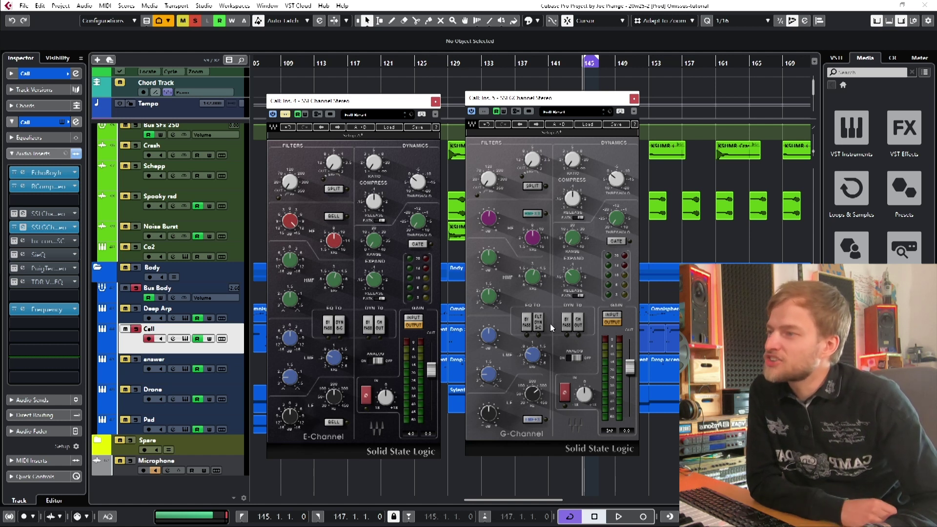
Open the bx_console Focusrite SC insert and activate it in place of the G-Channel.
left_click(22, 240)
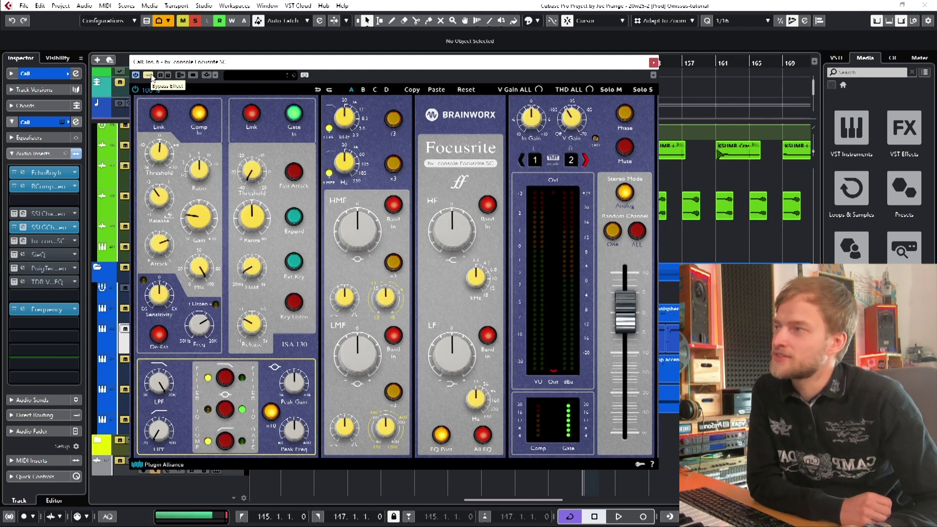
left_click(149, 75)
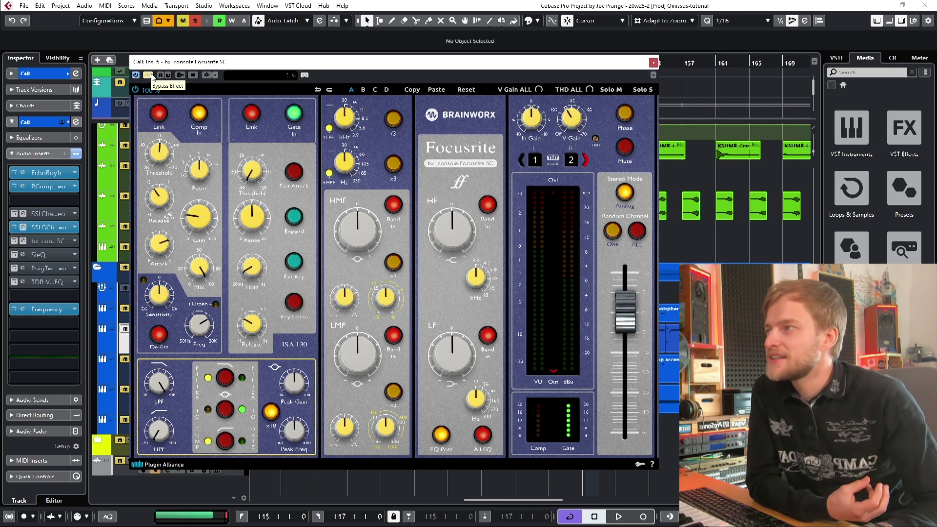
left_click(149, 74)
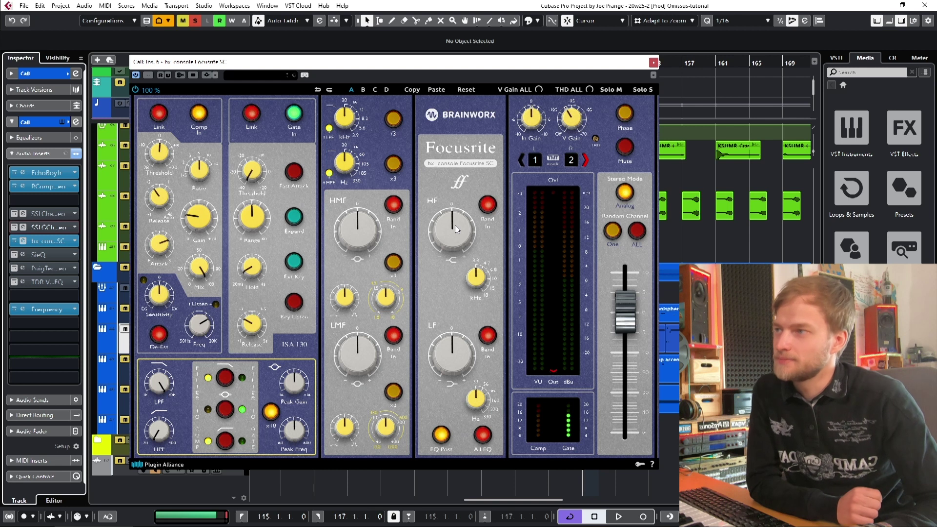
Switch off the Focusrite's compressor and audition its high-pass filter during looped playback.
key("space")
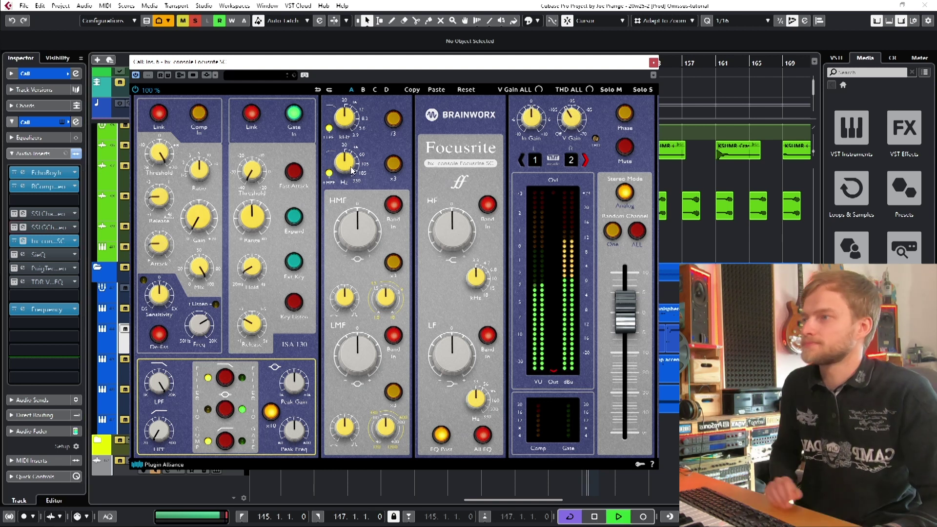
left_click_drag(352, 170, 342, 190)
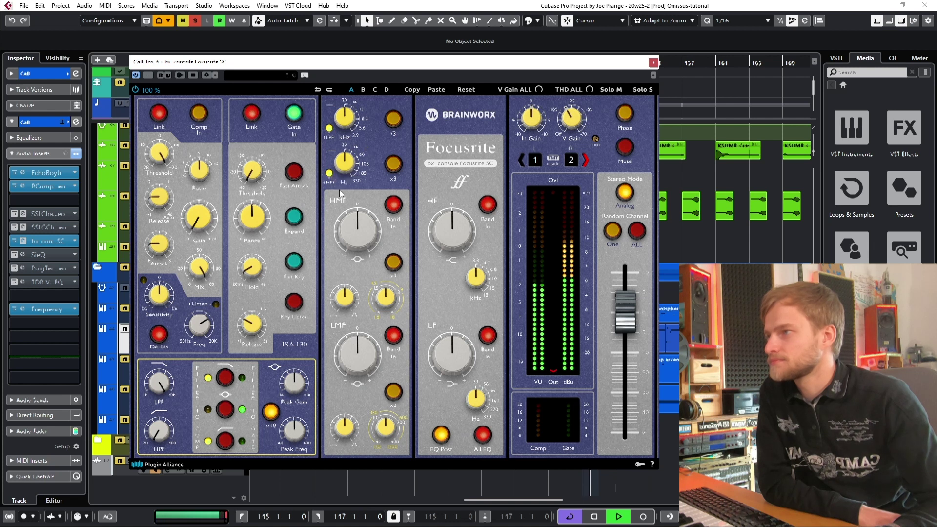
key("space")
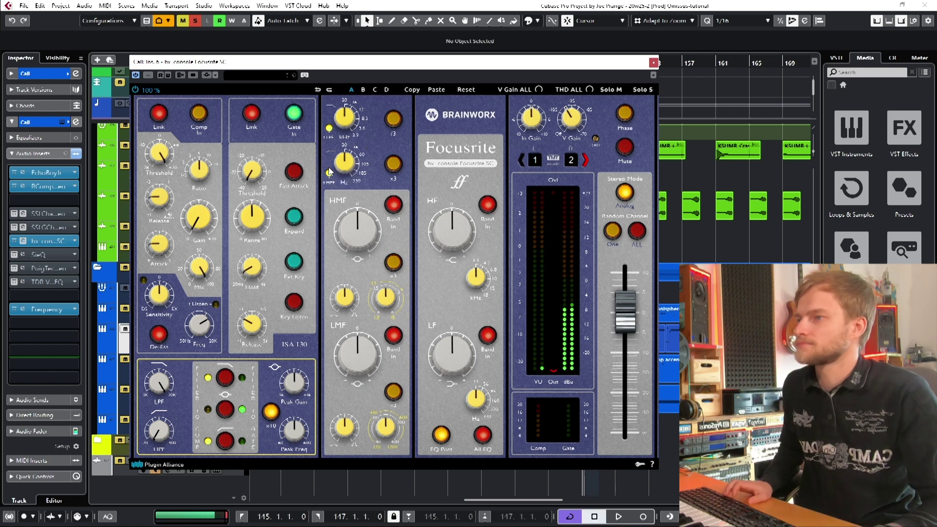
key("space")
mouse_move(344, 165)
left_mouse_down()
mouse_move(360, 136)
mouse_move(338, 173)
left_mouse_up()
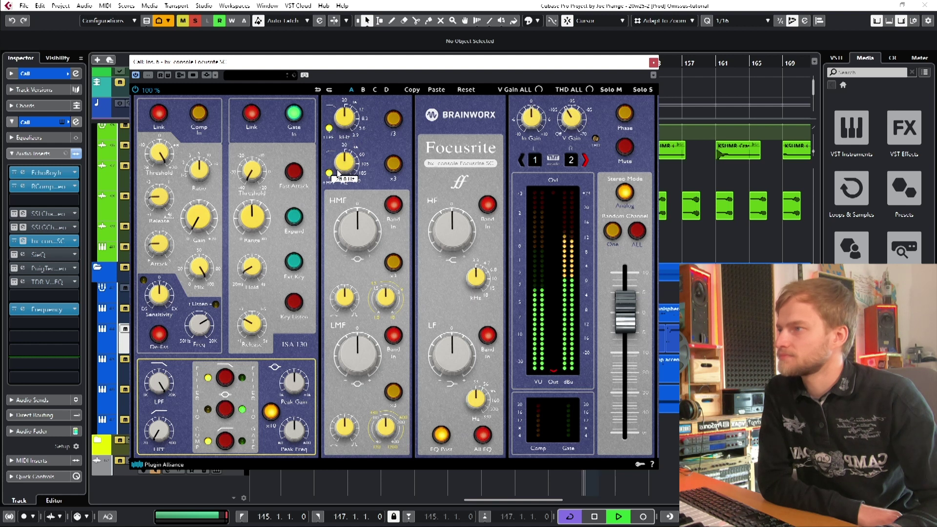
Try the Focusrite's LF and HF band gains during looped playback.
left_click_drag(454, 360, 481, 378)
left_click_drag(456, 349, 457, 347)
left_click_drag(457, 347, 446, 376)
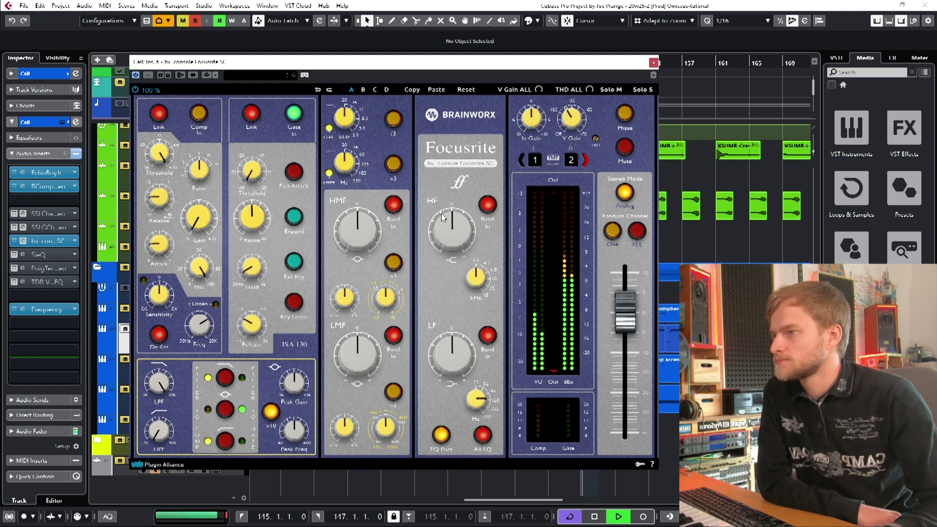
mouse_move(441, 225)
left_mouse_down()
mouse_move(449, 198)
mouse_move(431, 218)
left_mouse_up()
key("space")
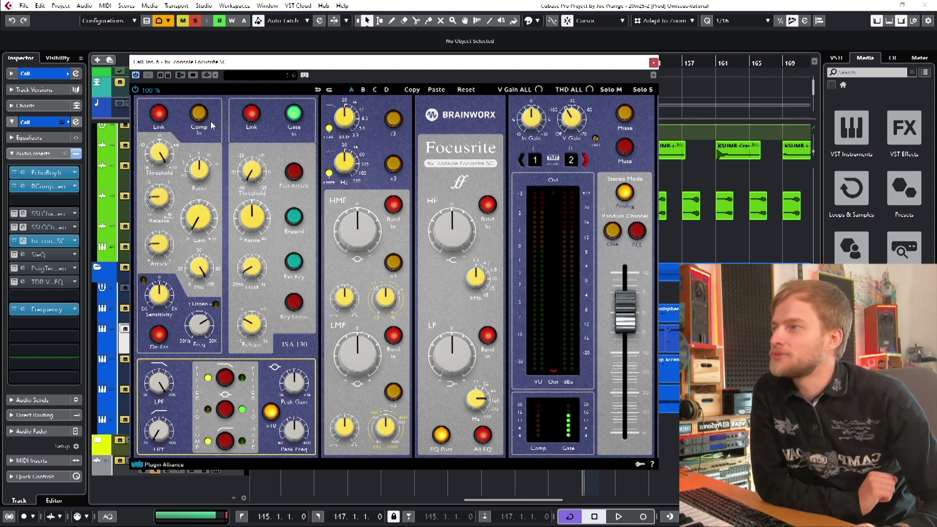
Arrange the Focusrite and SSL E-Channel windows side by side for comparison.
left_click_drag(277, 67, 551, 64)
left_click_drag(371, 101, 322, 93)
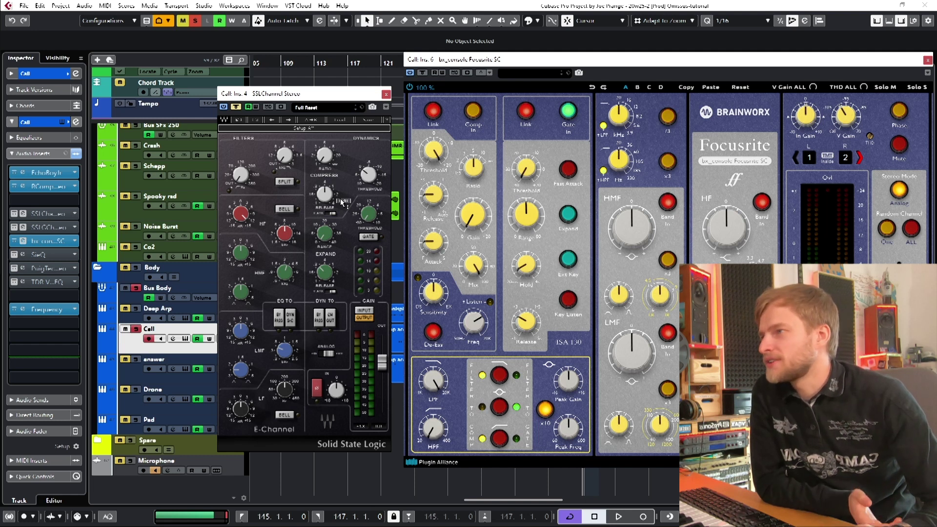
Audition the Focusrite's compressor with adjusted threshold, ratio, release, attack and gain during looped playback, and switch the compressor off again.
left_click_drag(481, 59, 302, 63)
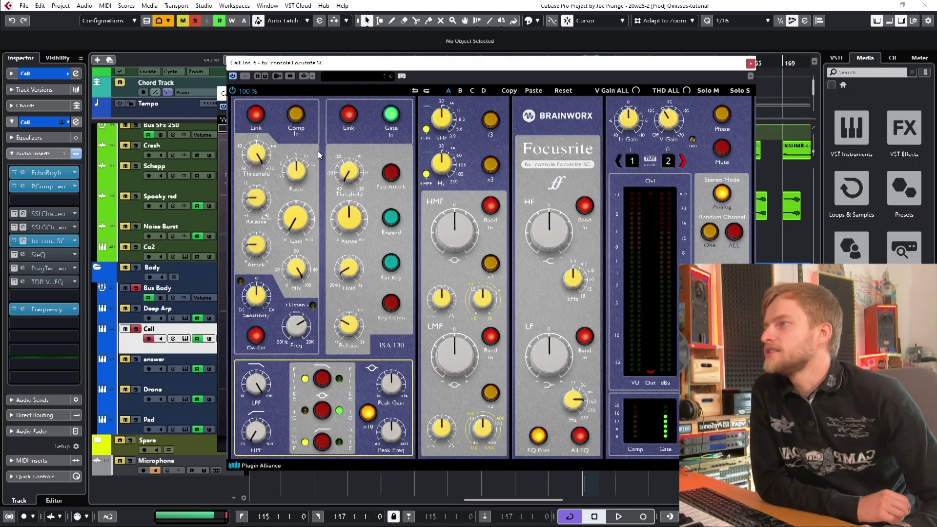
left_click(299, 122)
key("space")
left_click_drag(295, 217, 263, 173)
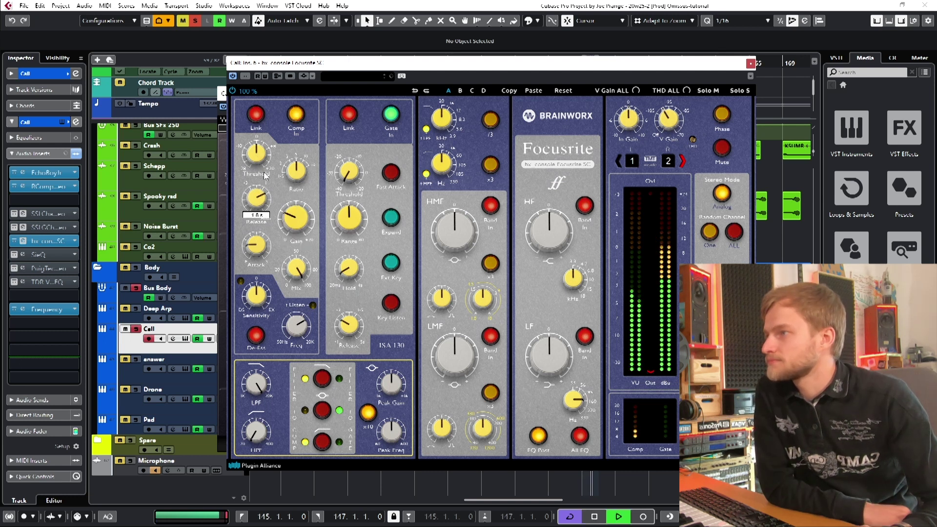
left_click_drag(251, 239, 269, 213)
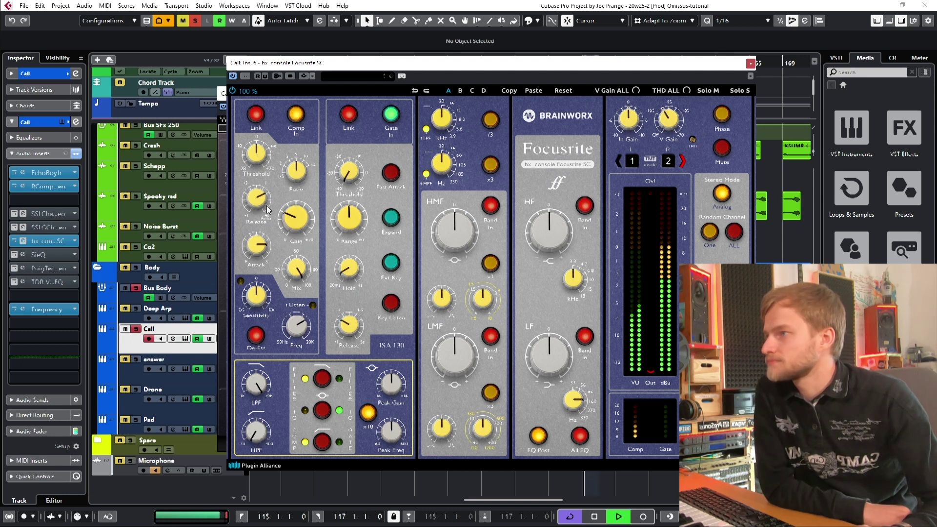
left_click_drag(287, 176, 262, 157)
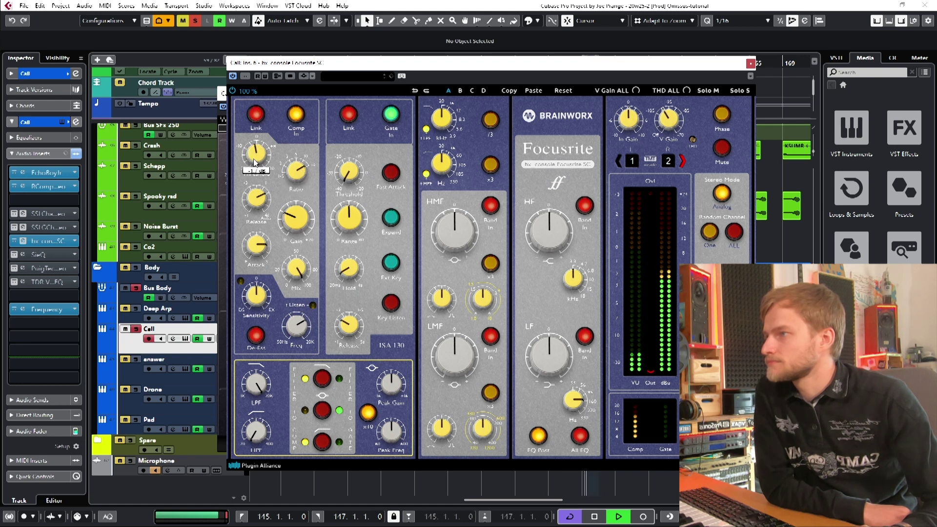
left_click_drag(285, 211, 286, 225)
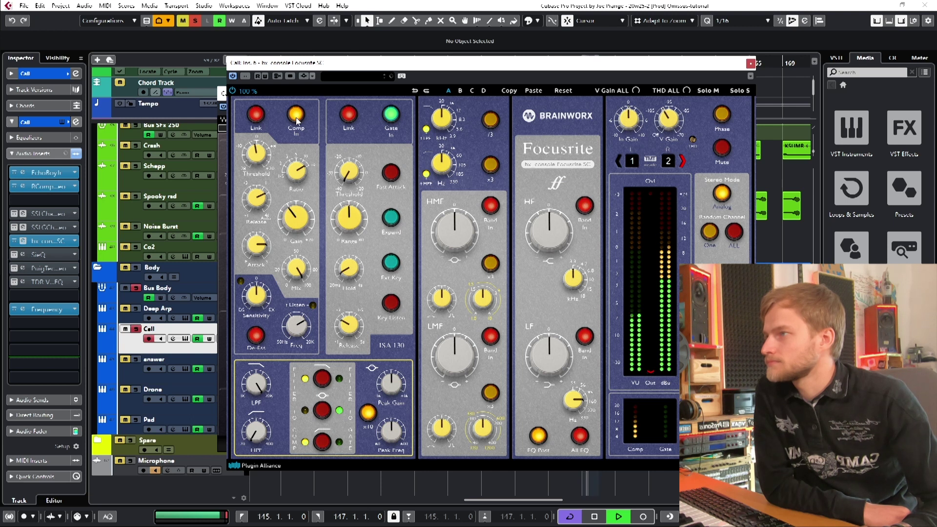
left_click(296, 120)
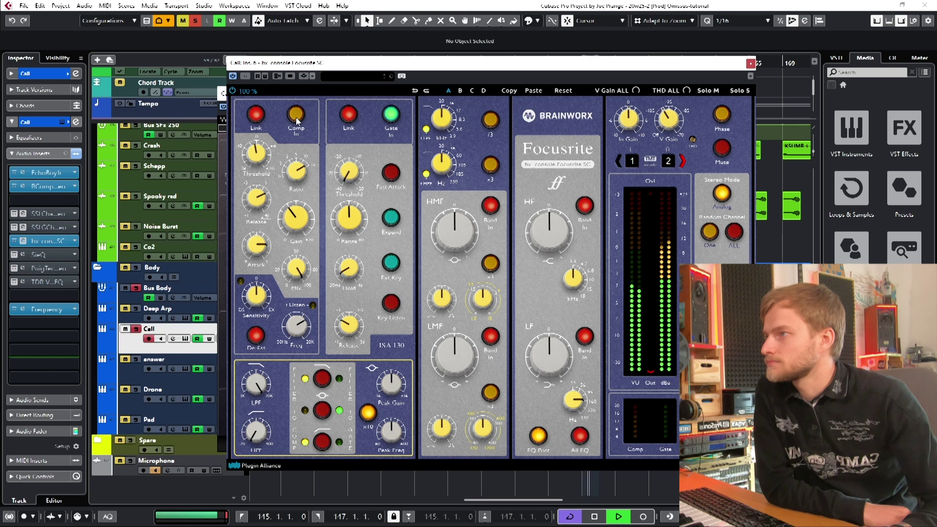
key("space")
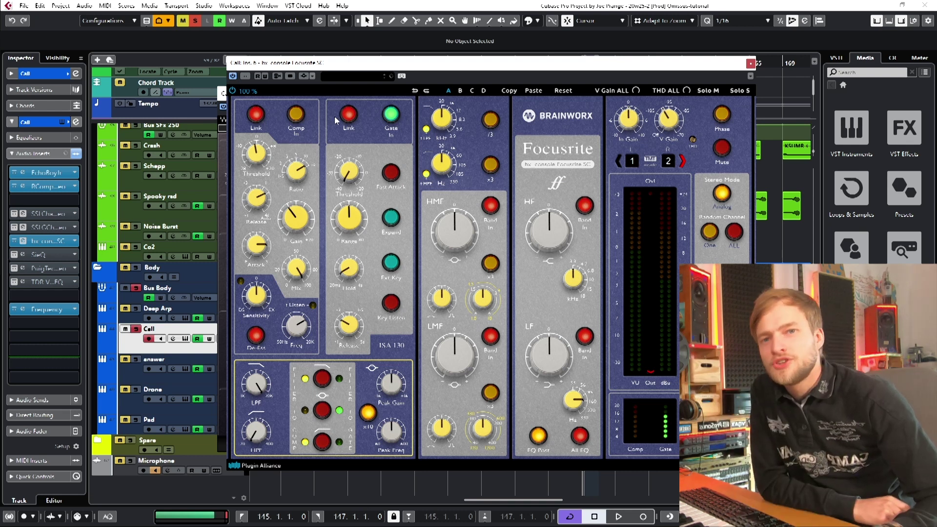
Close the Focusrite window, activate the SieQ insert in its place and try its low band gain during looped playback.
left_click(751, 64)
left_click(23, 254)
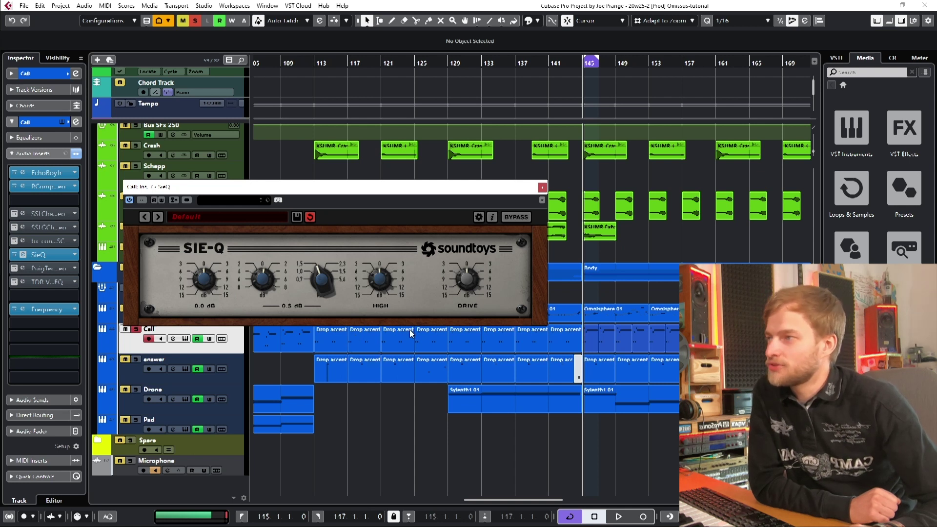
key("space")
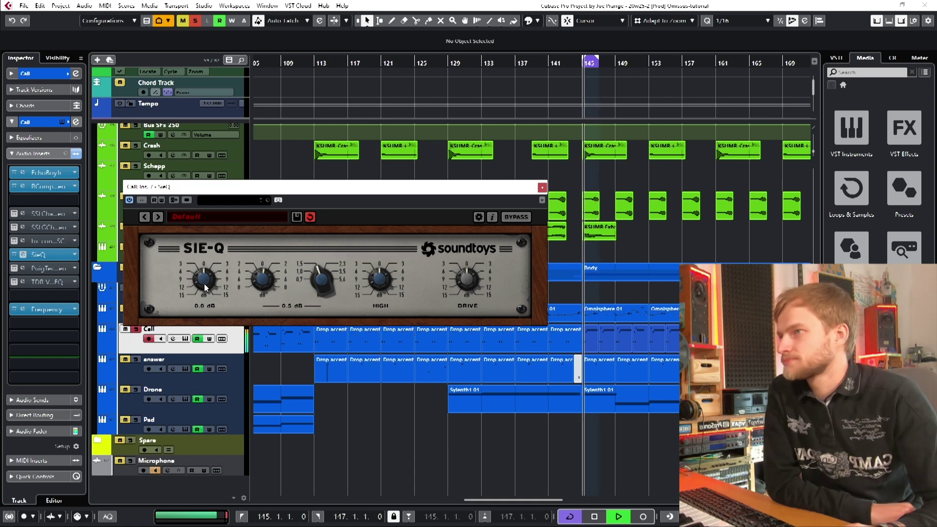
mouse_move(204, 283)
left_mouse_down()
mouse_move(226, 243)
mouse_move(200, 271)
left_mouse_up()
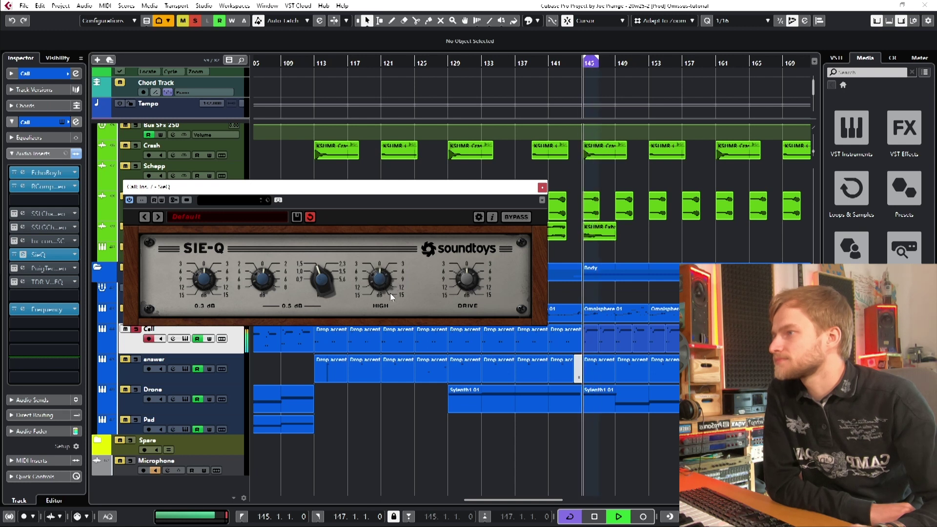
key("space")
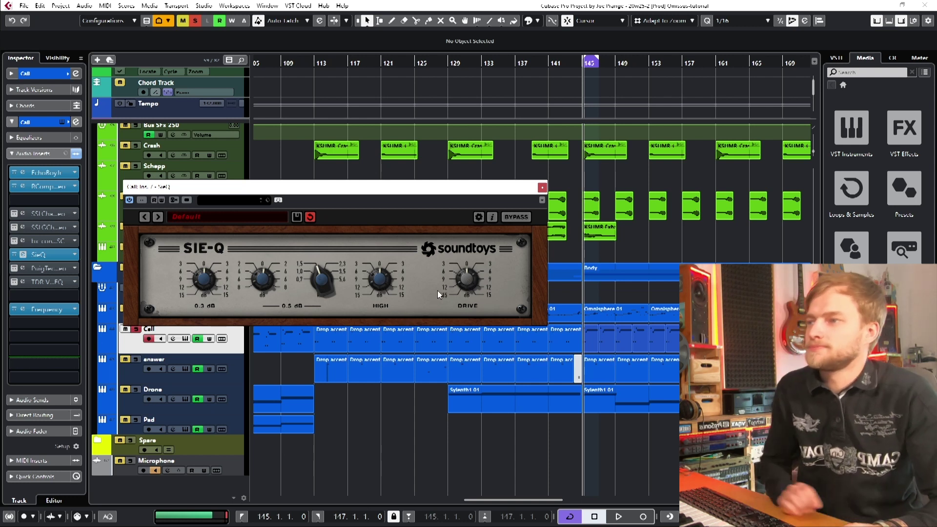
Try the SieQ's high band and drive, and cut its mid band by about 5 dB during looped playback.
key("space")
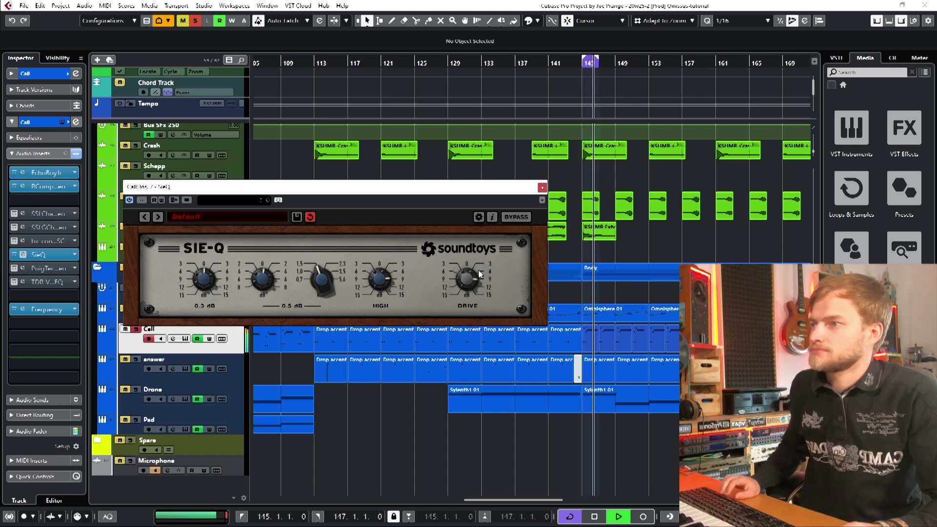
key("space")
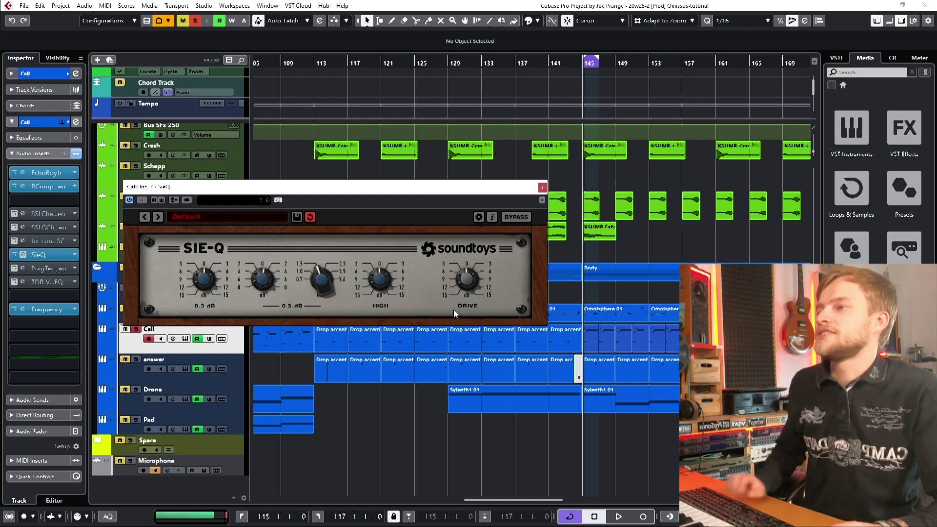
key("space")
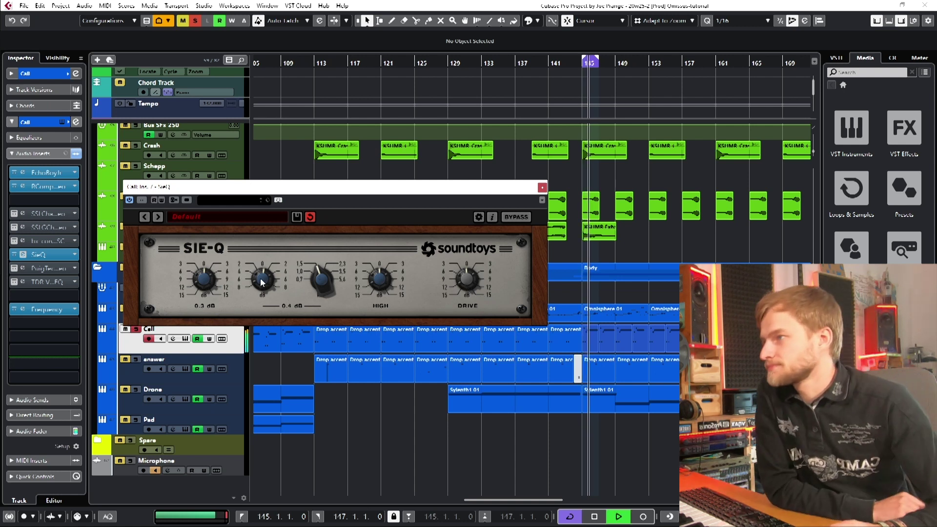
left_click_drag(257, 287, 258, 282)
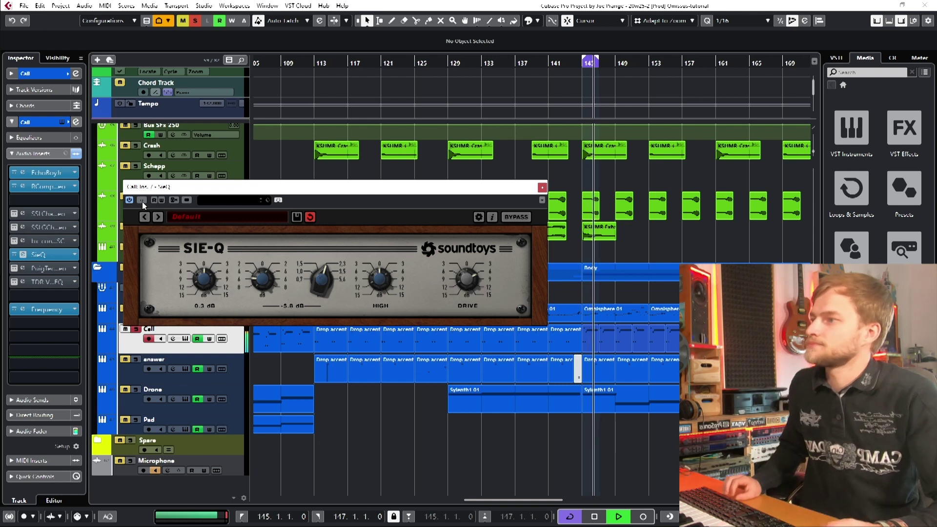
key("space")
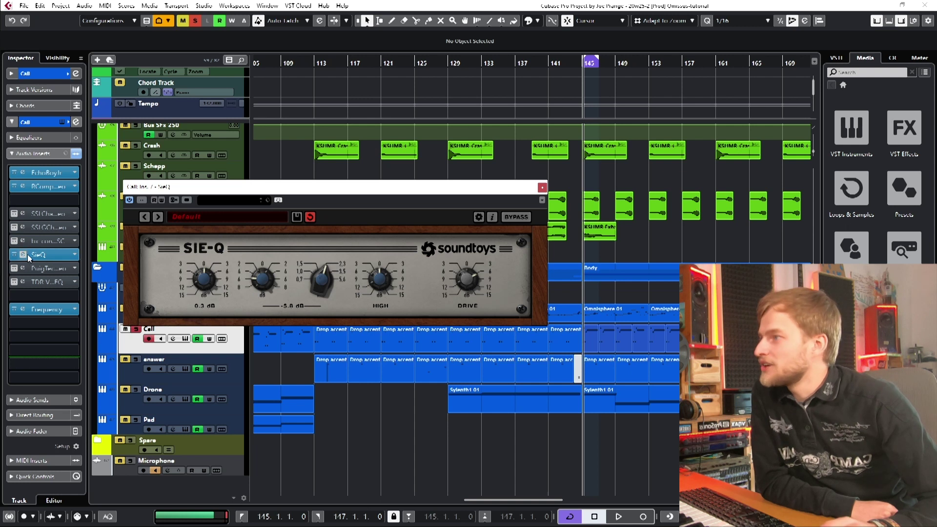
Bypass the SieQ insert, open the PuigTec EQP1A and compare it bypassed and active during looped playback.
left_click(142, 200)
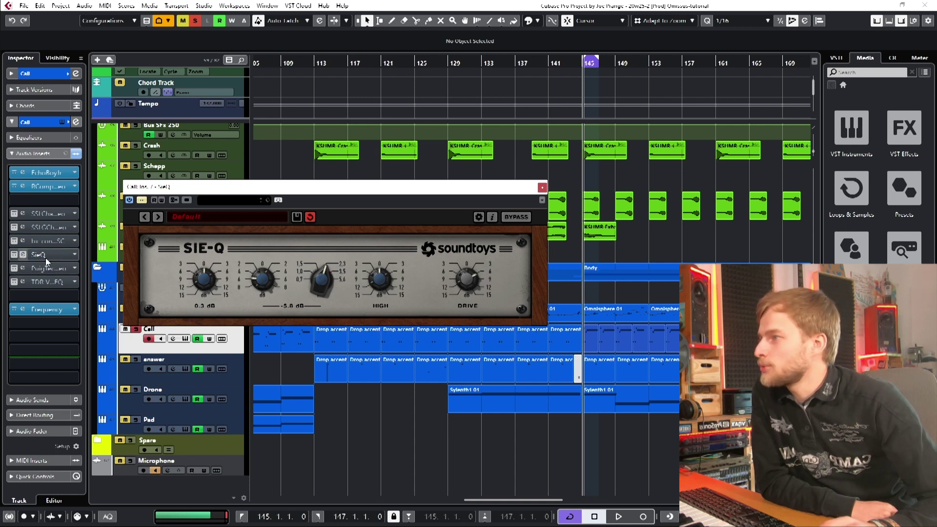
left_click(74, 268)
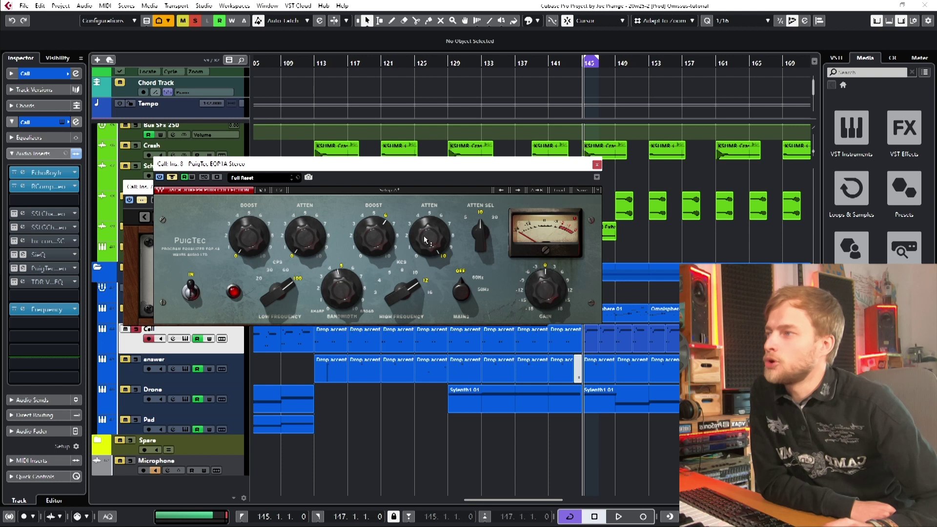
mouse_move(292, 285)
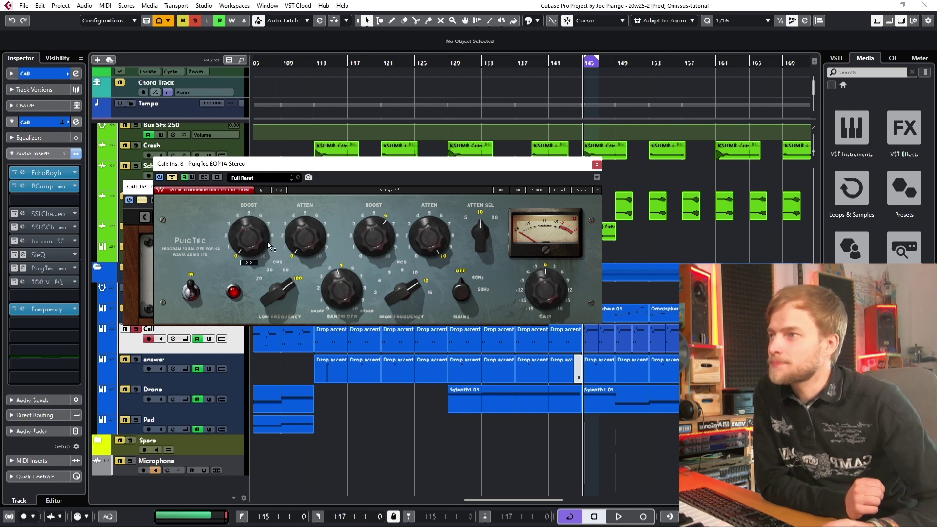
key("space")
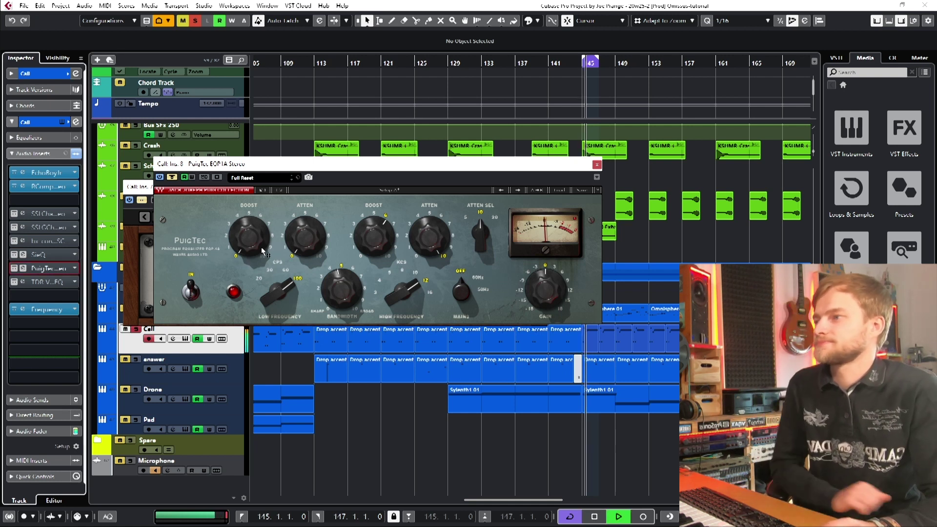
left_click_drag(253, 207, 275, 151)
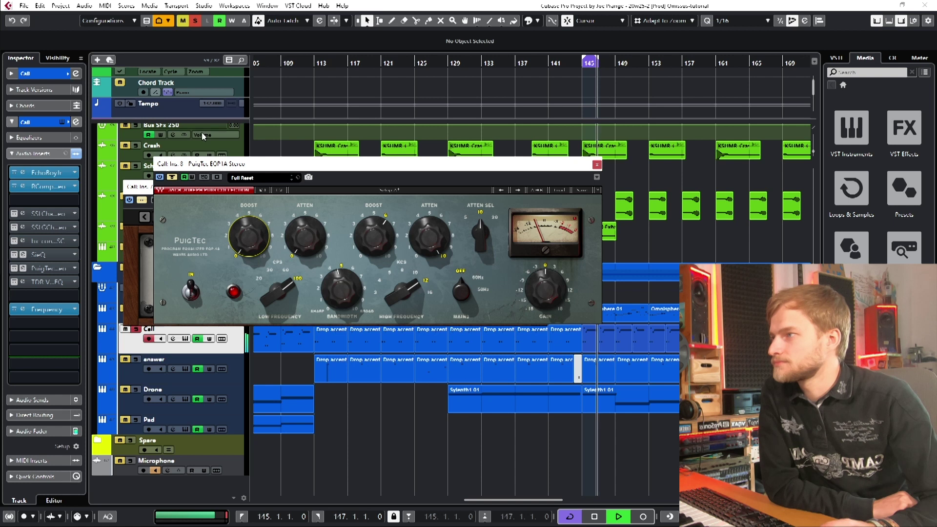
left_click(250, 241)
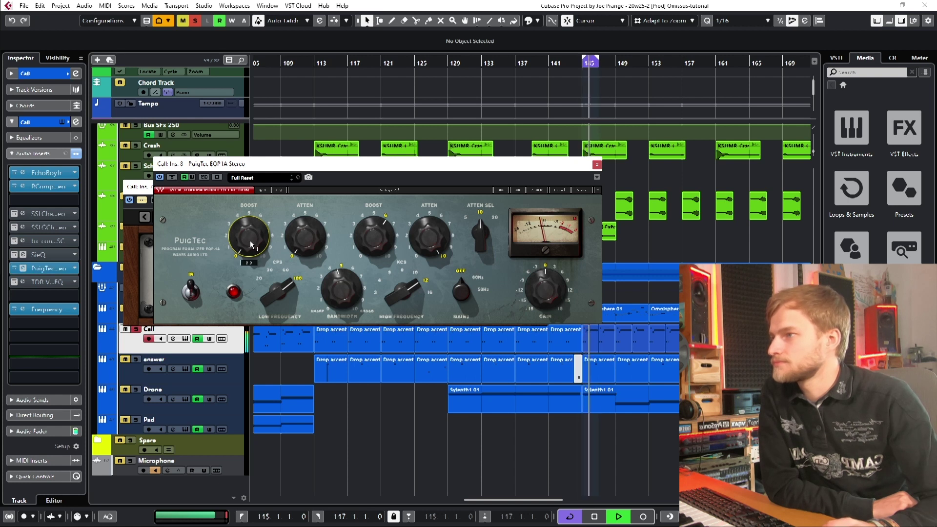
Reset the PuigTec's high boost, high attenuation and bandwidth to their minimum, the high frequency to 3 and the attenuation selector to 20.
left_click(423, 239)
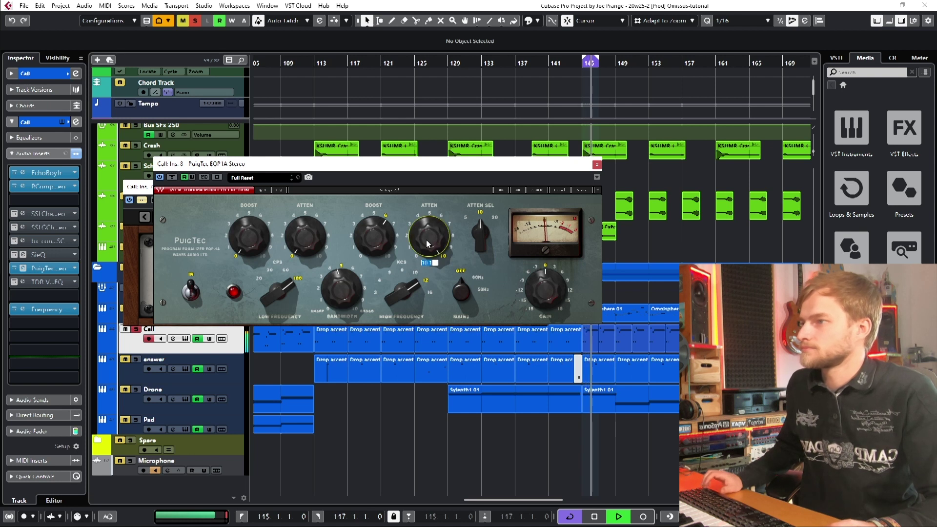
double_click(376, 238)
double_click(343, 291)
double_click(406, 294)
double_click(283, 293)
double_click(482, 238)
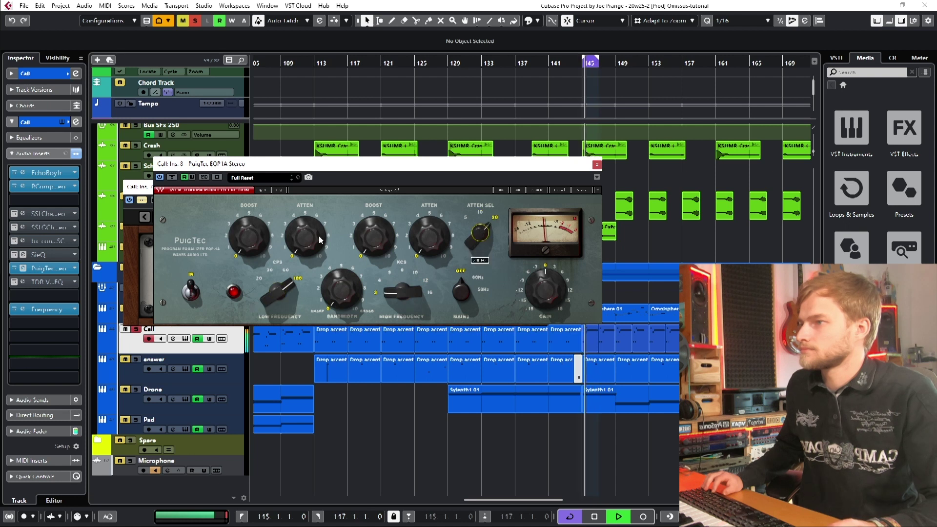
double_click(248, 245)
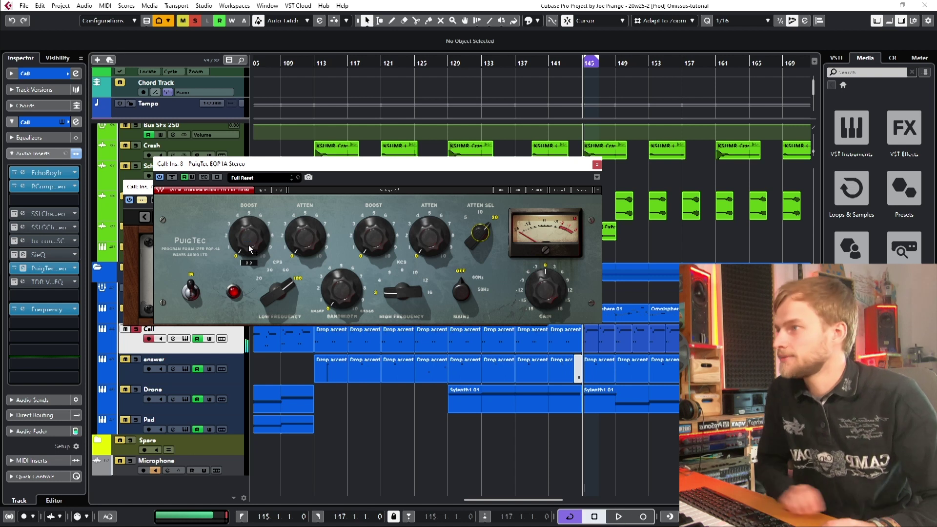
Try raising the PuigTec's low boost and low attenuation together to about 7 during looped playback, and undo both changes.
left_click_drag(248, 238, 271, 118)
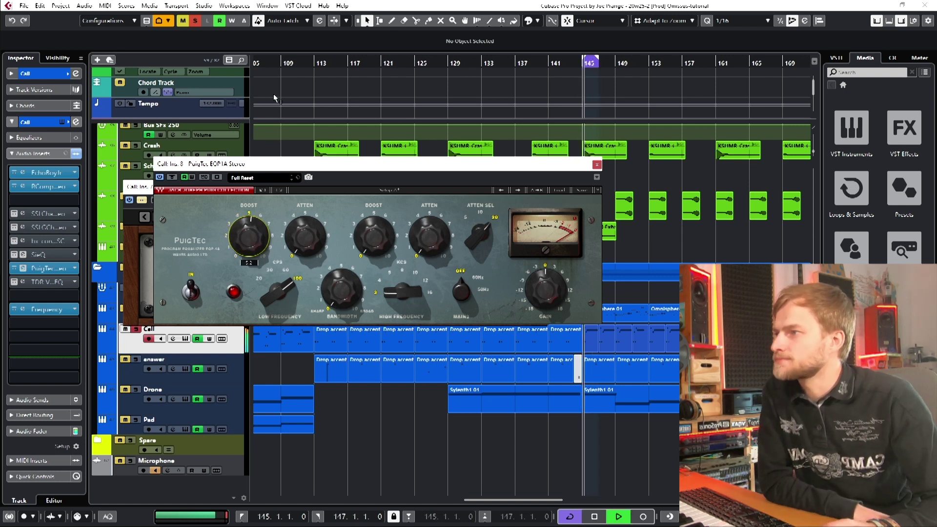
left_click_drag(276, 71, 287, 47)
left_click_drag(299, 245, 333, 73)
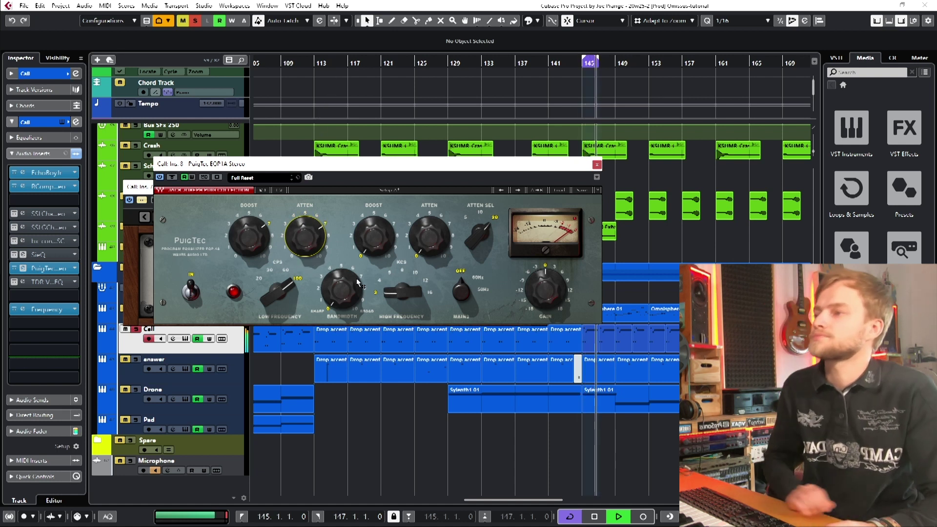
key("space")
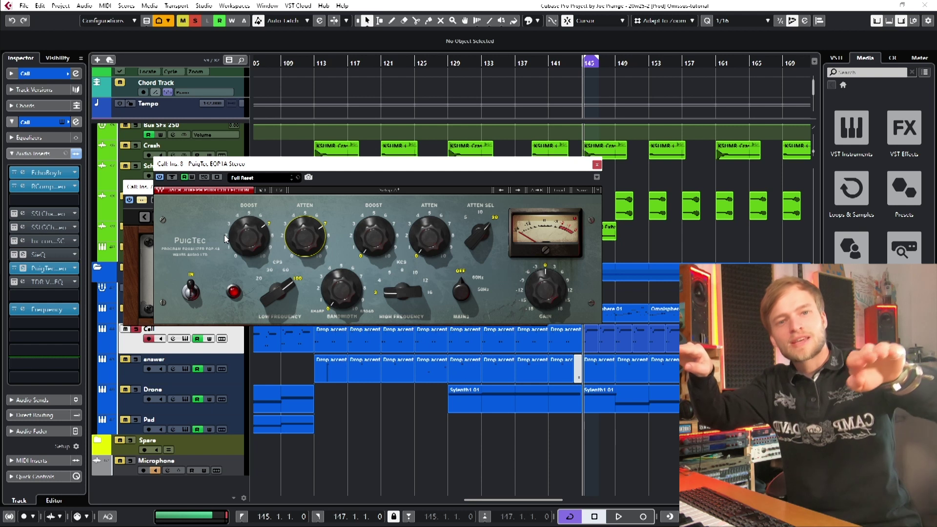
key("ctrl+z")
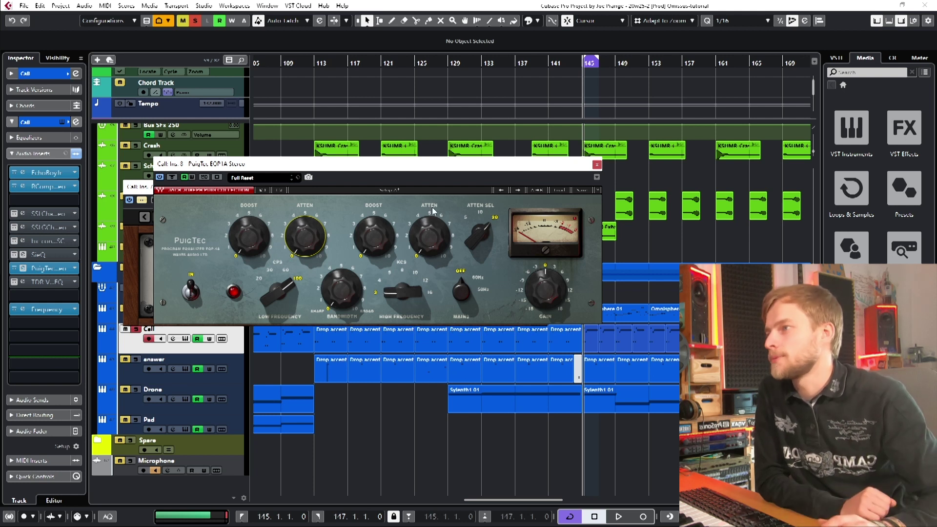
Raise the PuigTec's high boost to about 7 and audition the high frequency at 5, 10 and 16 during looped playback.
key("space")
left_click_drag(367, 282, 376, 193)
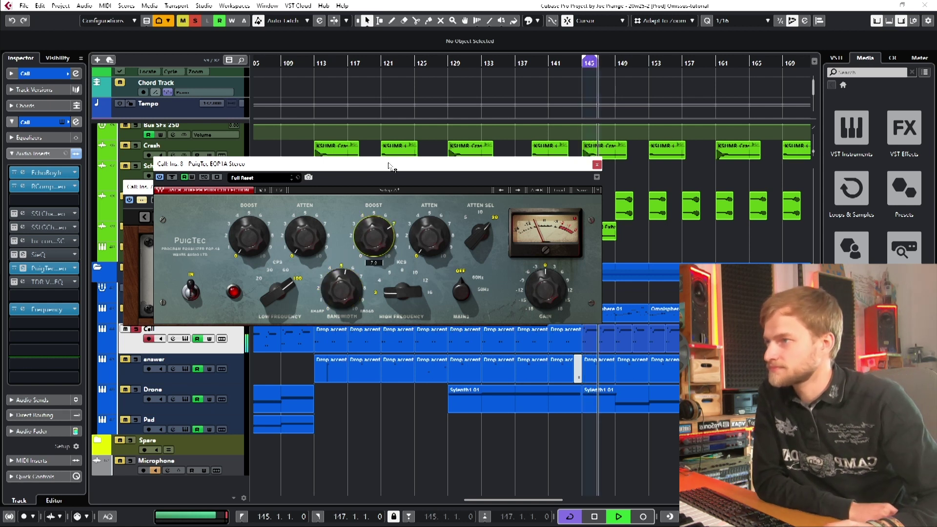
left_click(391, 272)
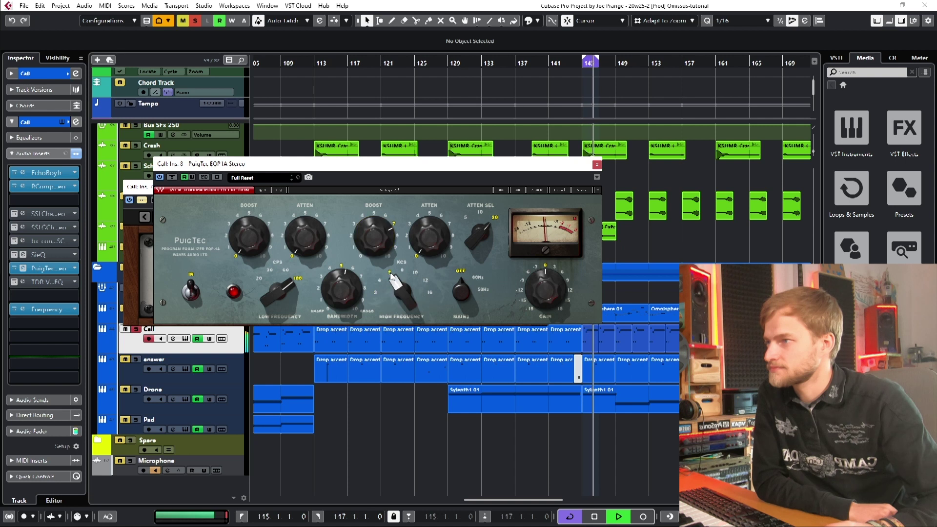
left_click(416, 273)
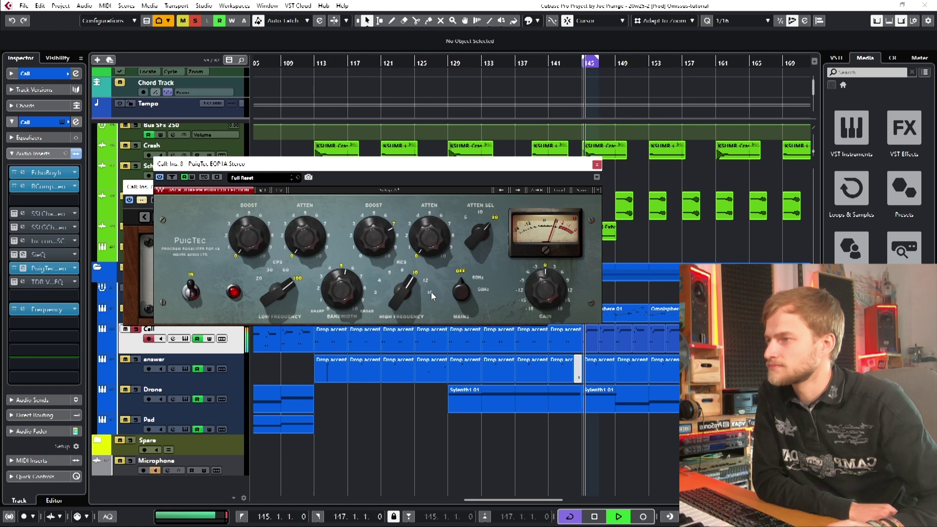
left_click(431, 292)
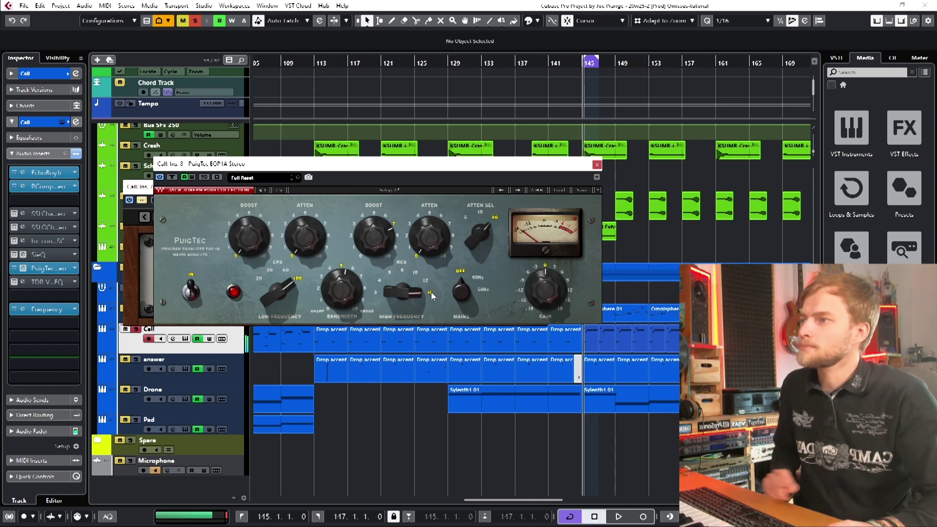
key("space")
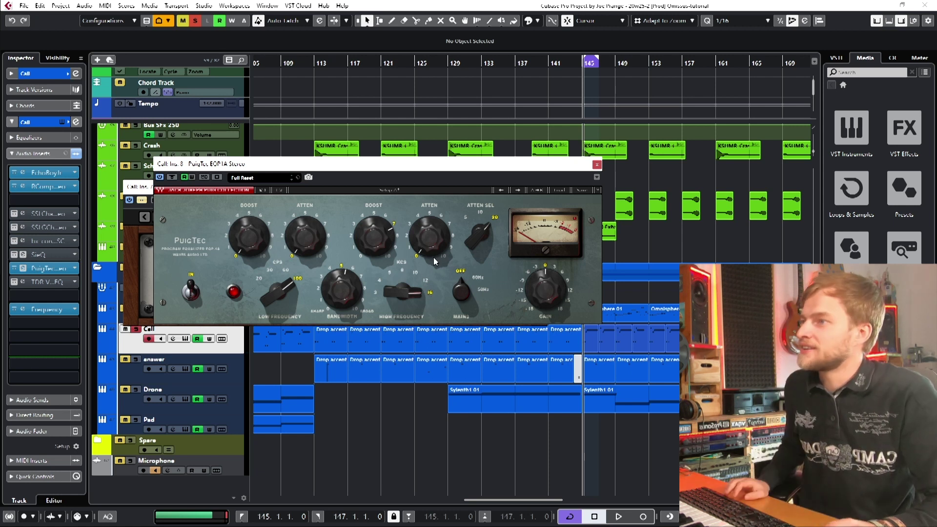
Set the PuigTec's attenuation selector to 10 and raise the high attenuation to about 7 during looped playback.
key("space")
mouse_move(432, 244)
left_click_drag(475, 249, 467, 285)
left_click_drag(439, 220, 430, 156)
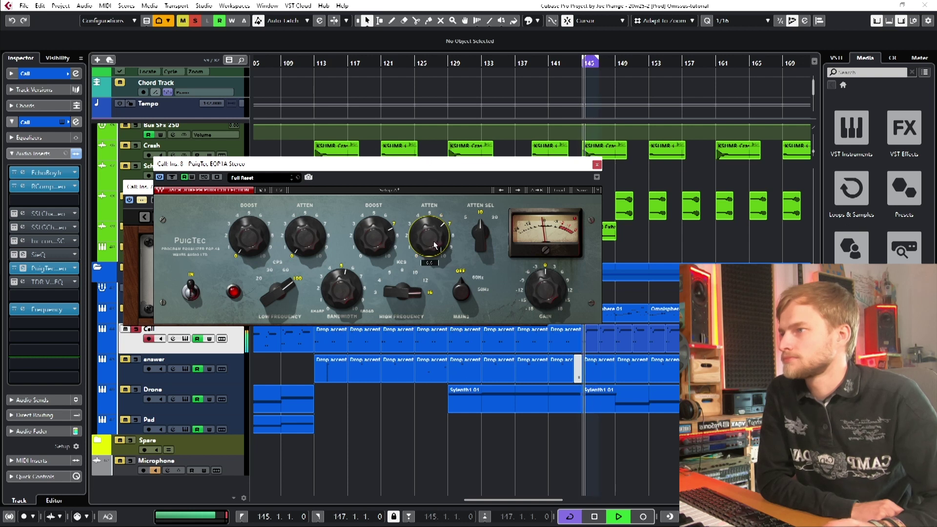
Raise the PuigTec's high attenuation to its maximum during looped playback, and close the plug-in with playback stopped.
left_click_drag(436, 234, 464, 142)
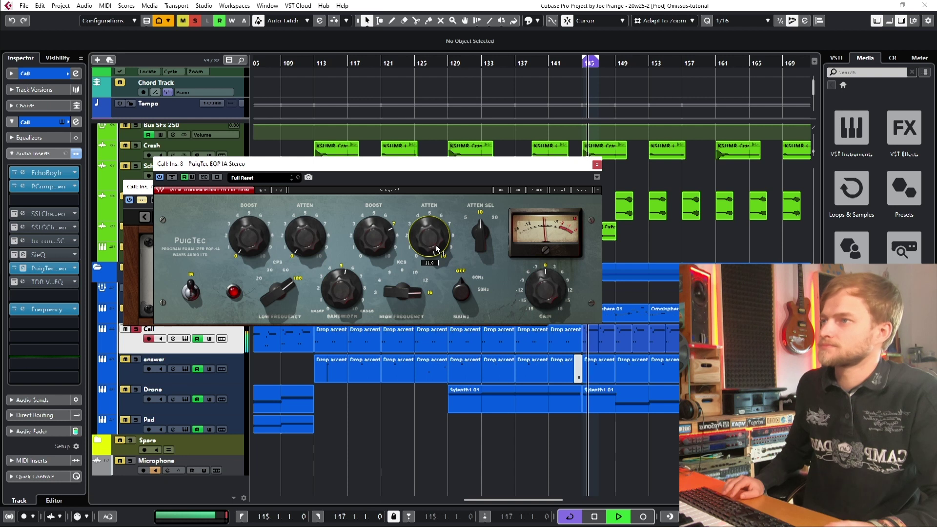
key("space")
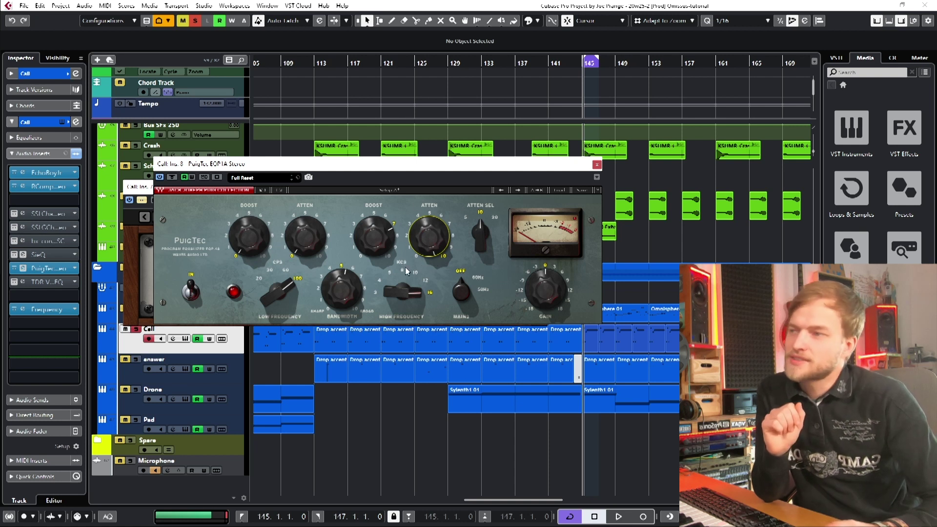
left_click(596, 165)
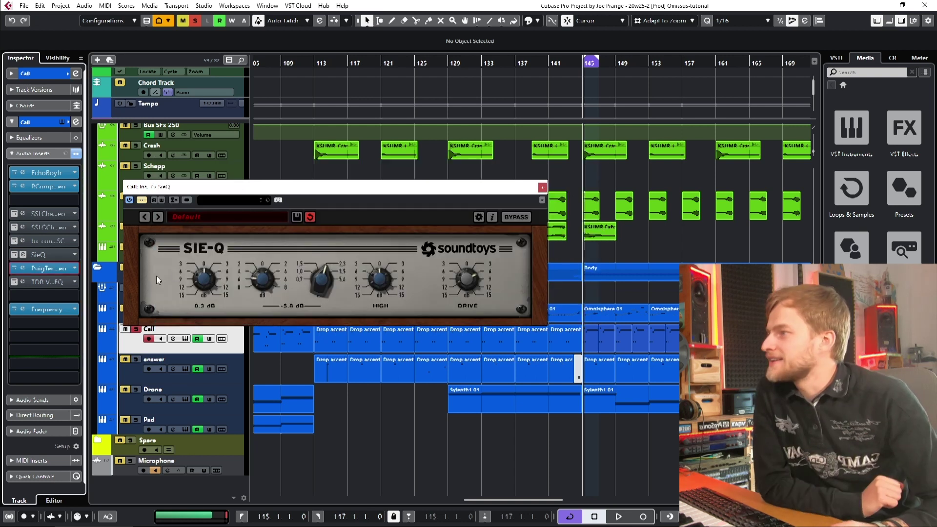
Activate and open the TDR VOS SlickEQ insert on the Call track and choose its American EQ model.
left_click(22, 282)
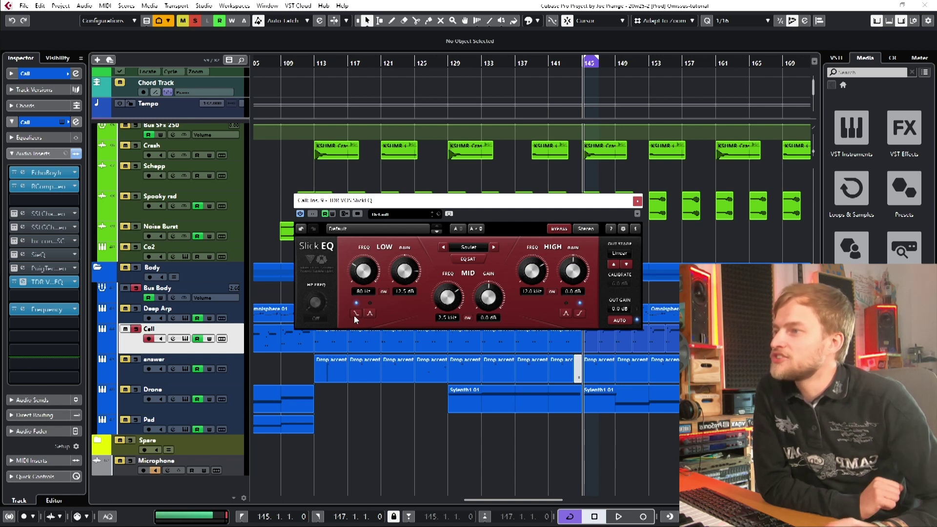
left_click(463, 248)
left_click(471, 262)
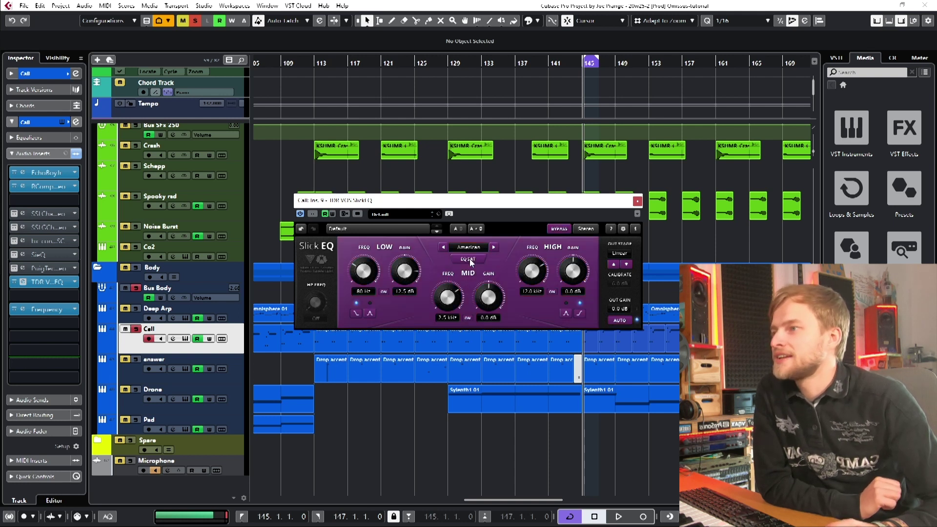
Cycle the SlickEQ's EQ model through British, German and Soviet, return it to American, and look over the list of models.
left_click(493, 247)
left_click(494, 248)
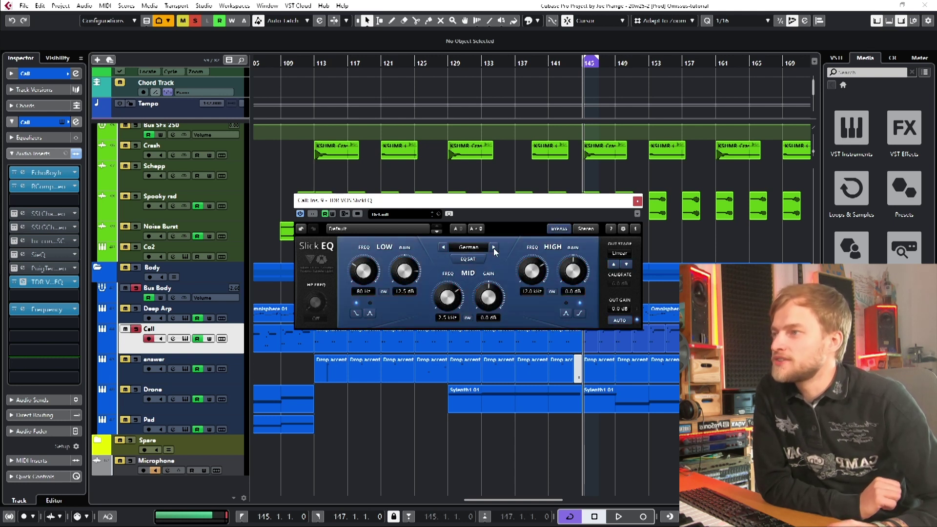
left_click(493, 247)
left_click(444, 247)
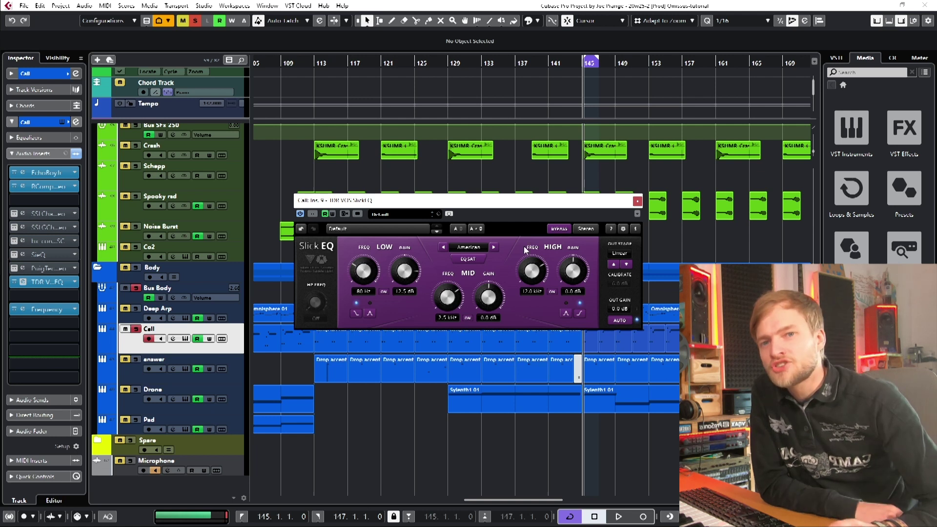
left_click(471, 247)
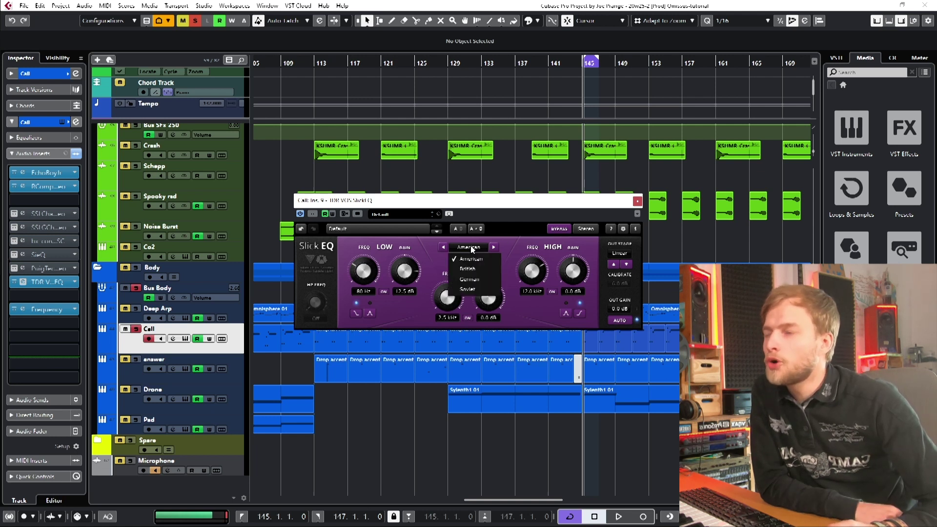
left_click(508, 242)
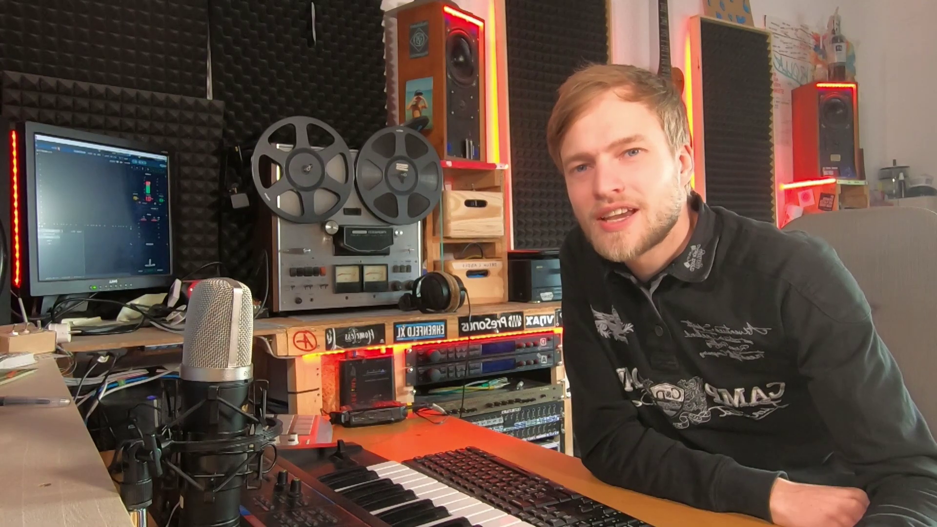